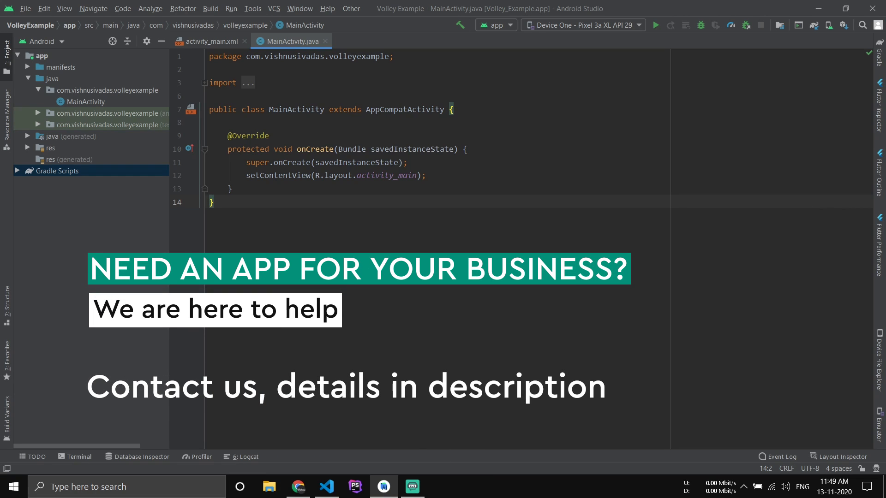
Copy the Volley implementation dependency line from the Volley overview page in Chrome.
{"action": "left_click", "coordinate": [298, 487]}
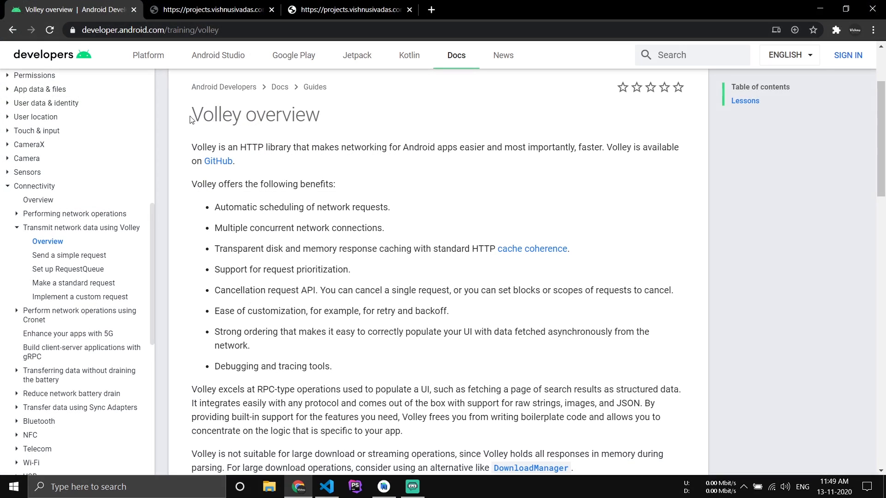
{"action": "left_click_drag", "start_coordinate": [191, 119], "coordinate": [219, 118]}
{"action": "left_click", "coordinate": [285, 144]}
{"action": "scroll", "coordinate": [281, 375], "scroll_direction": "down", "scroll_amount": 3}
{"action": "scroll", "coordinate": [246, 362], "scroll_direction": "down", "scroll_amount": 1}
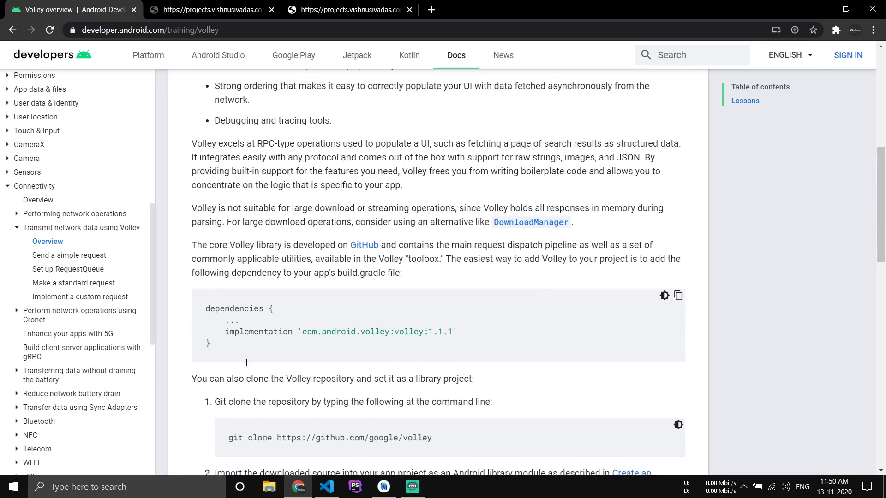
{"action": "scroll", "coordinate": [246, 362], "scroll_direction": "down", "scroll_amount": 1}
{"action": "triple_click", "coordinate": [312, 286]}
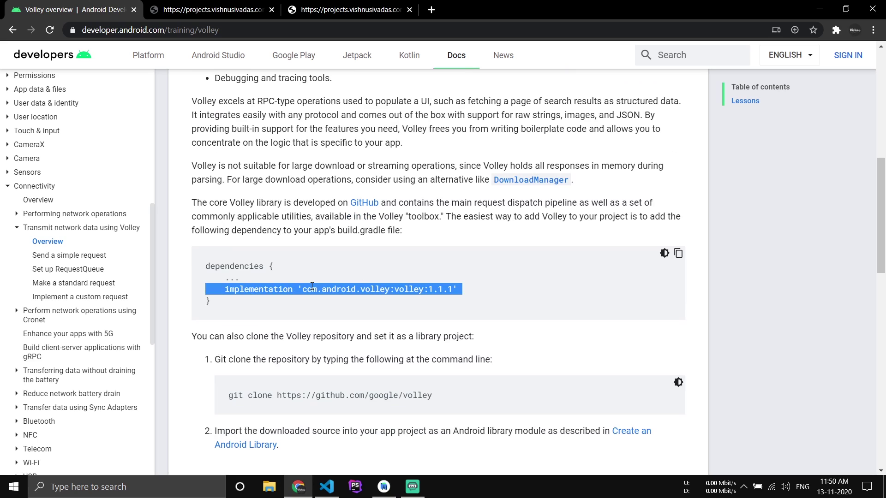
{"action": "right_click", "coordinate": [267, 289]}
{"action": "left_click", "coordinate": [292, 301]}
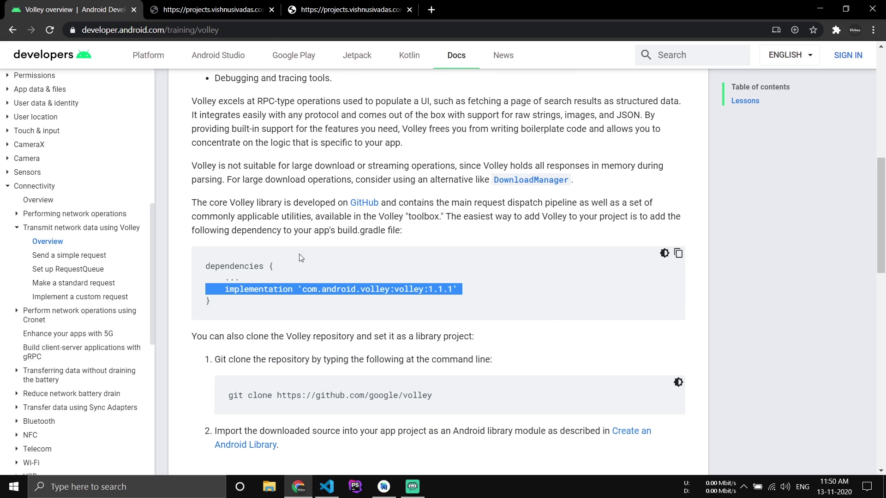
Copy the dependency line again and return to the VolleyExample project in Android Studio.
{"action": "left_click", "coordinate": [223, 29]}
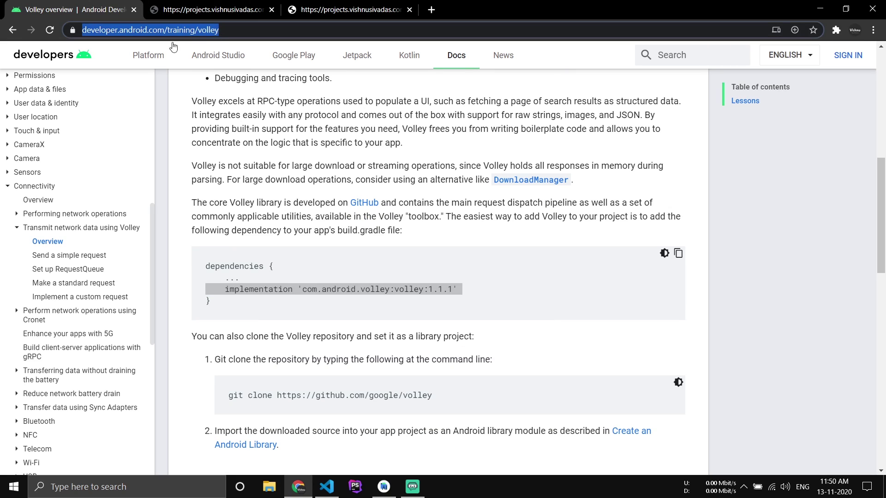
{"action": "triple_click", "coordinate": [302, 290]}
{"action": "right_click", "coordinate": [303, 292]}
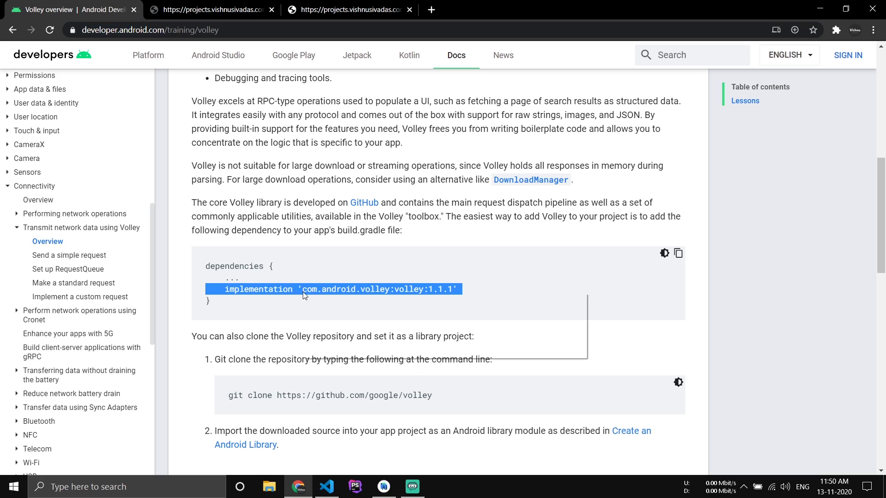
{"action": "left_click", "coordinate": [328, 302]}
{"action": "left_click", "coordinate": [375, 425]}
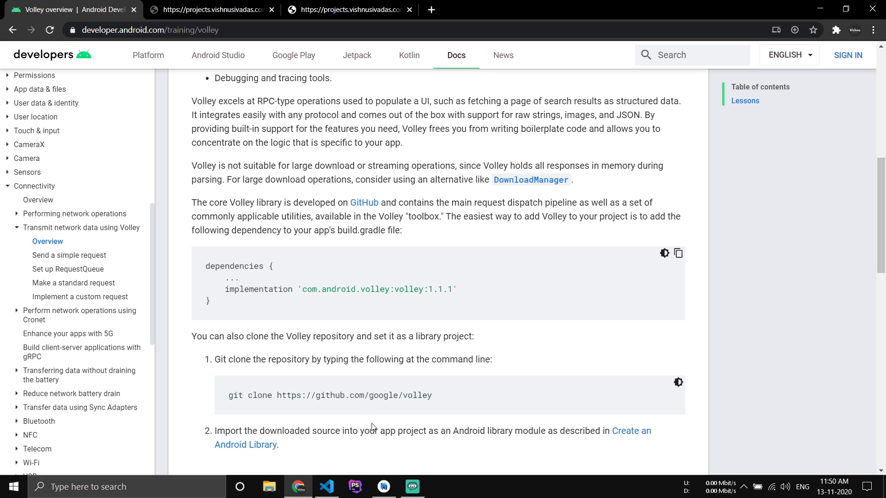
{"action": "left_click", "coordinate": [384, 493]}
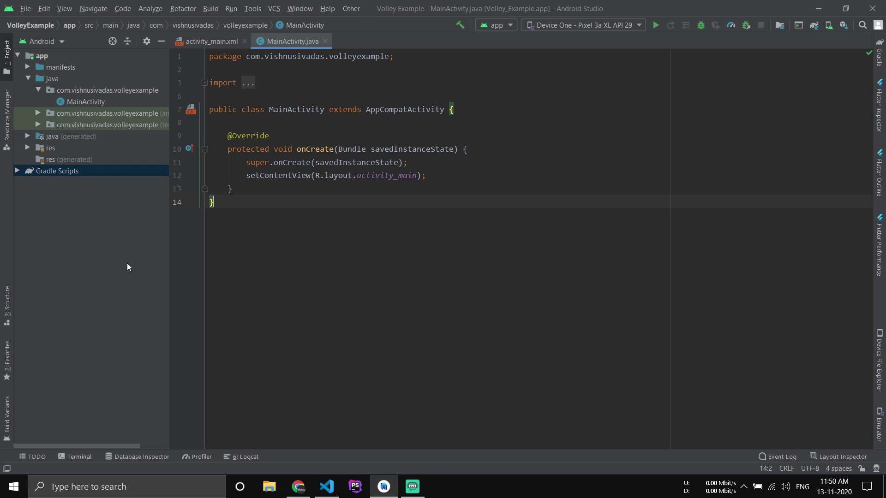
Add the Volley 1.1.1 dependency line to the app module's build.gradle dependencies block.
{"action": "left_click", "coordinate": [19, 171]}
{"action": "double_click", "coordinate": [83, 193]}
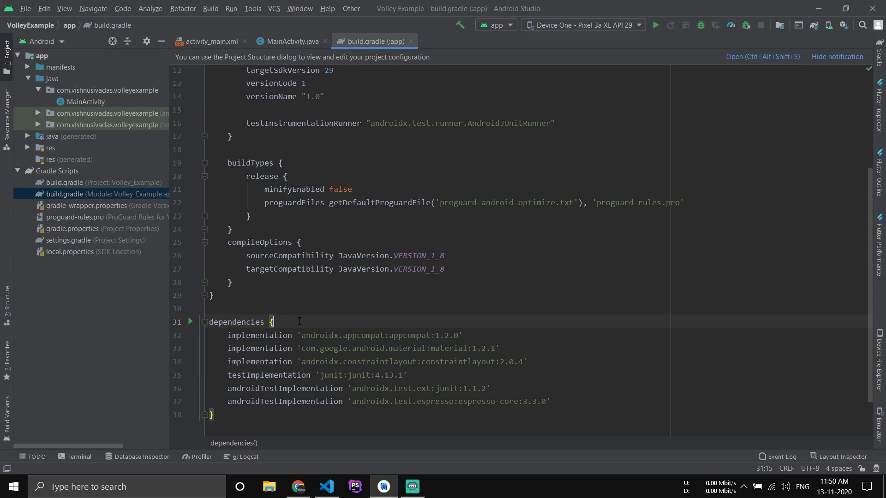
{"action": "key", "text": "Return"}
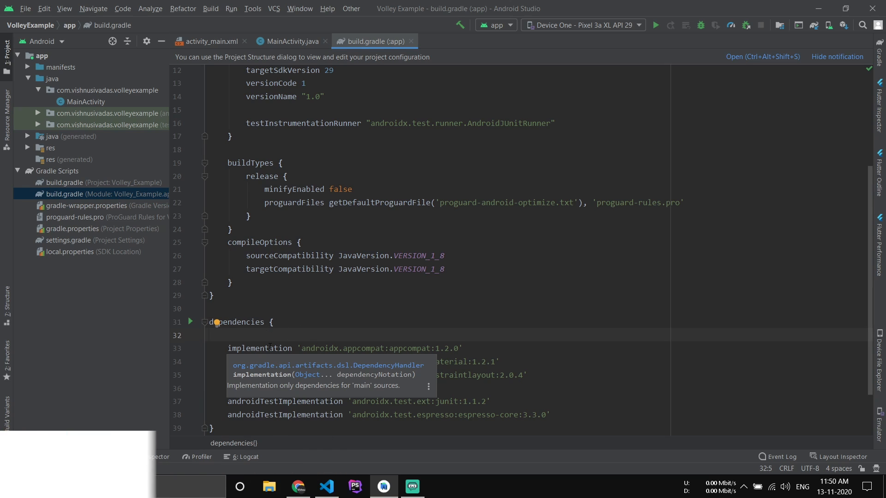
{"action": "key", "text": "ctrl+v"}
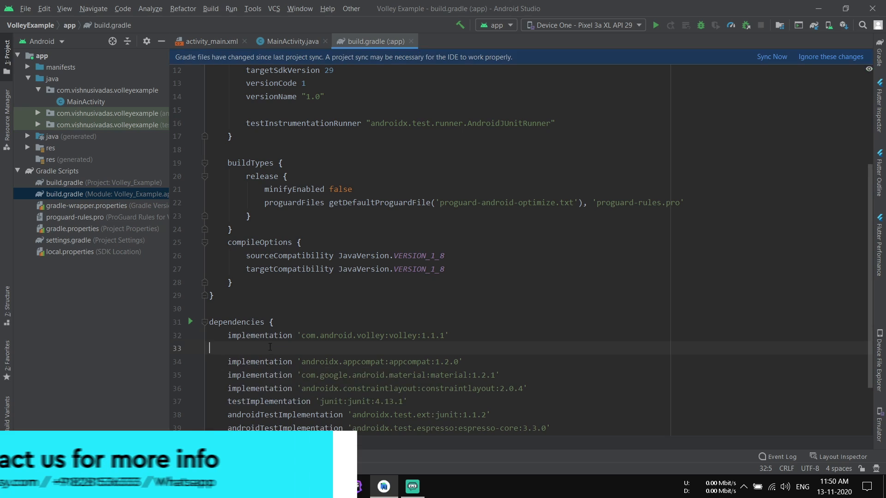
{"action": "key", "text": "BackSpace"}
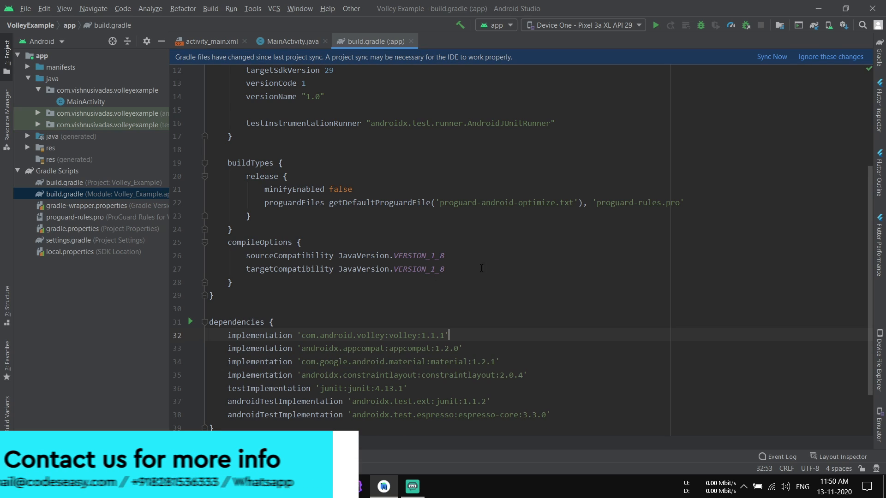
Sync the project with the Gradle changes and close build.gradle.
{"action": "left_click", "coordinate": [773, 59]}
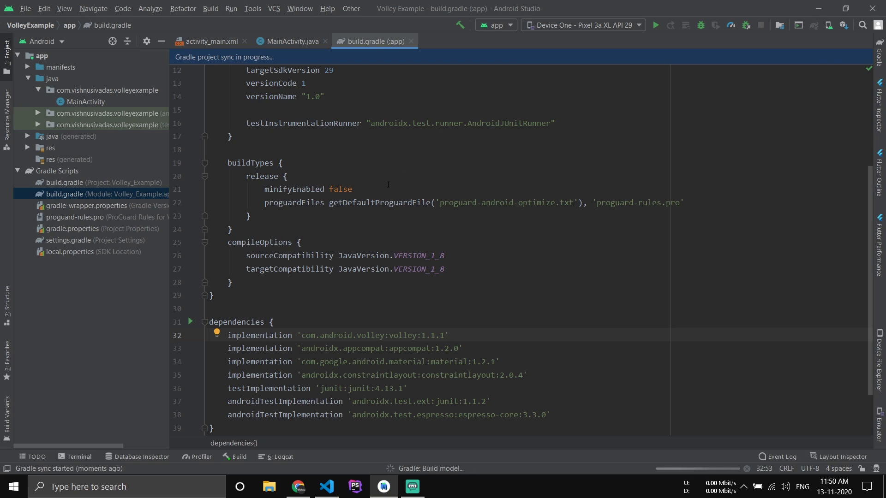
{"action": "left_click", "coordinate": [411, 42]}
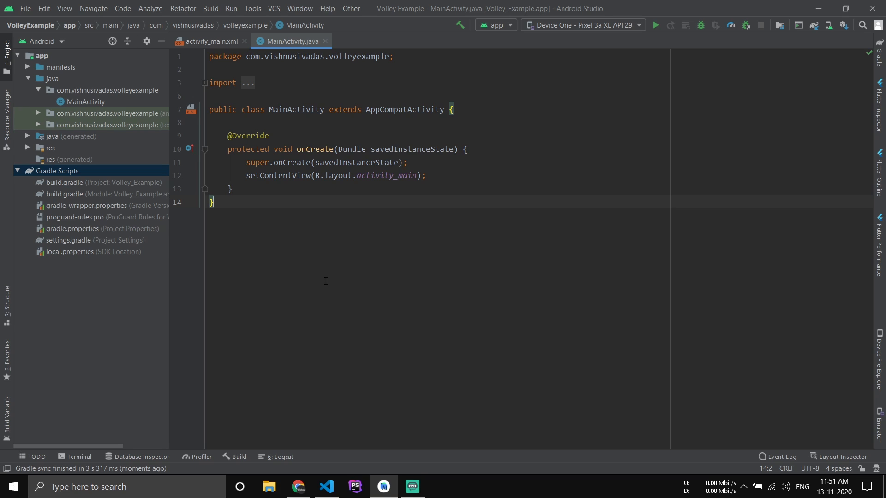
Copy the Java newRequestQueue sample from the 'Send a simple request' lesson and return to Android Studio.
{"action": "left_click", "coordinate": [298, 486]}
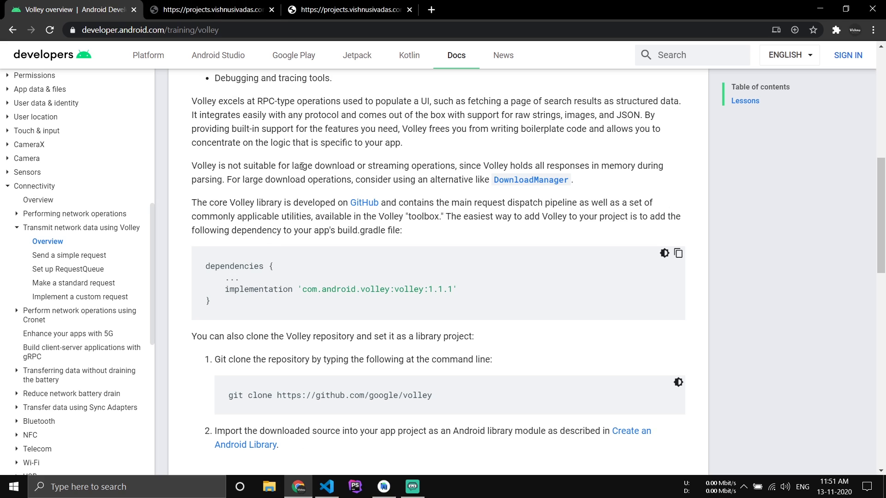
{"action": "scroll", "coordinate": [384, 367], "scroll_direction": "down", "scroll_amount": 2}
{"action": "scroll", "coordinate": [396, 273], "scroll_direction": "down", "scroll_amount": 1}
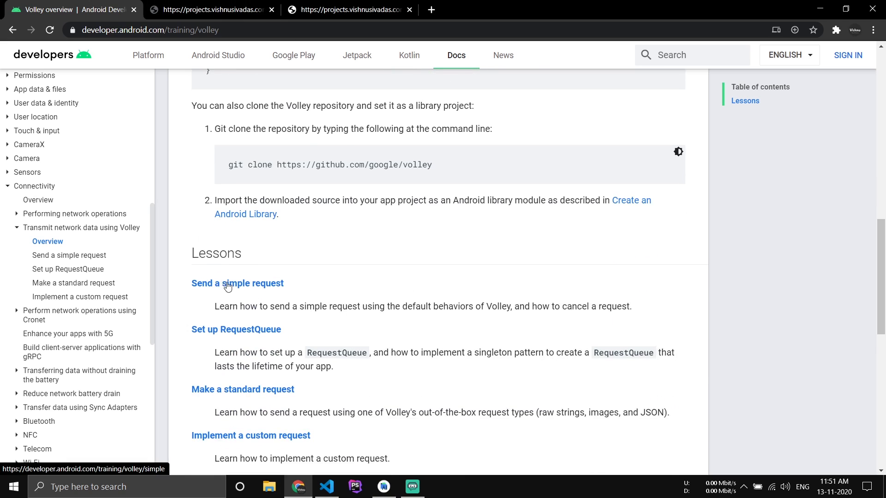
{"action": "left_click", "coordinate": [245, 286]}
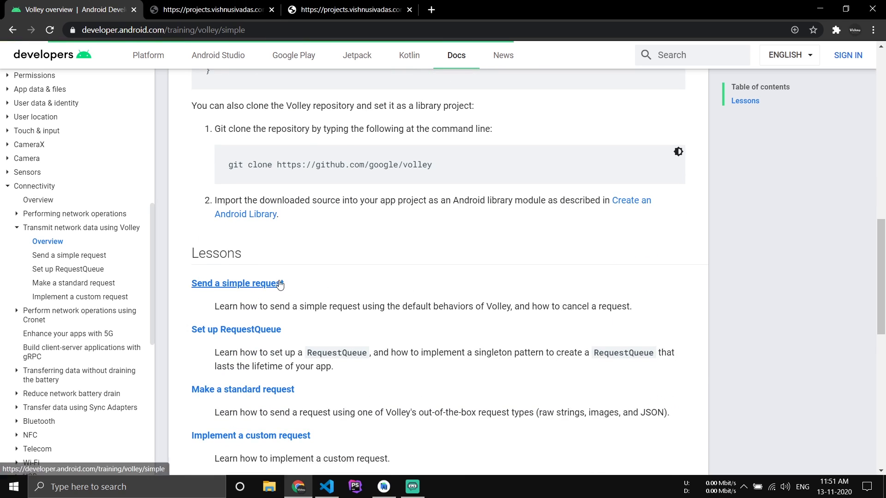
{"action": "scroll", "coordinate": [282, 306], "scroll_direction": "down", "scroll_amount": 2}
{"action": "scroll", "coordinate": [281, 305], "scroll_direction": "down", "scroll_amount": 2}
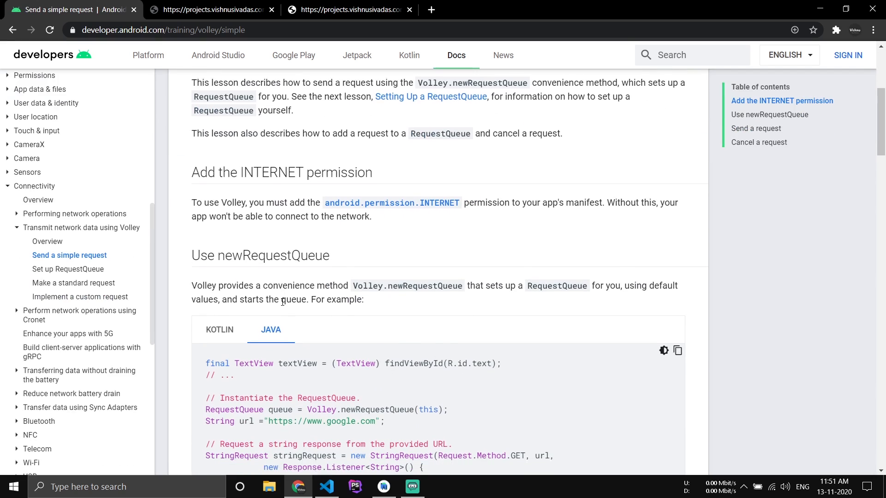
{"action": "scroll", "coordinate": [270, 221], "scroll_direction": "down", "scroll_amount": 2}
{"action": "mouse_move", "coordinate": [205, 205]}
{"action": "left_mouse_down"}
{"action": "mouse_move", "coordinate": [234, 275]}
{"action": "mouse_move", "coordinate": [326, 247]}
{"action": "left_mouse_up"}
{"action": "scroll", "coordinate": [235, 275], "scroll_direction": "down", "scroll_amount": 3}
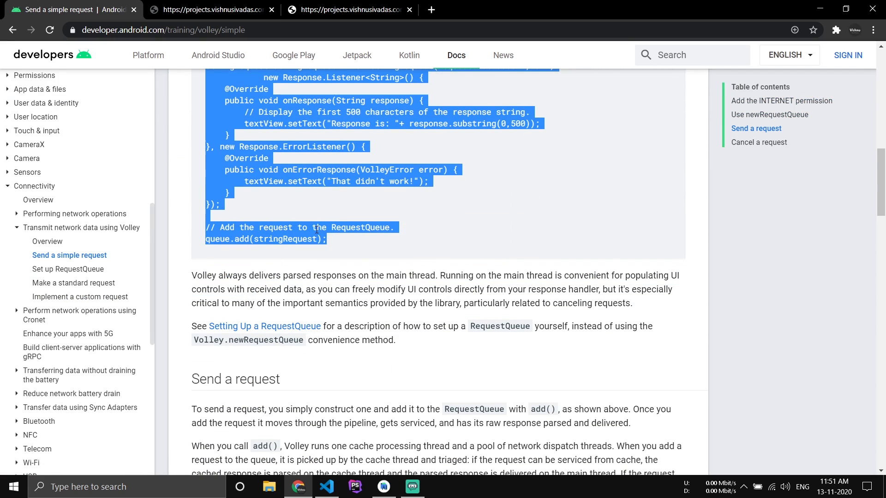
{"action": "right_click", "coordinate": [344, 241]}
{"action": "left_click", "coordinate": [343, 240]}
{"action": "scroll", "coordinate": [343, 241], "scroll_direction": "up", "scroll_amount": 3}
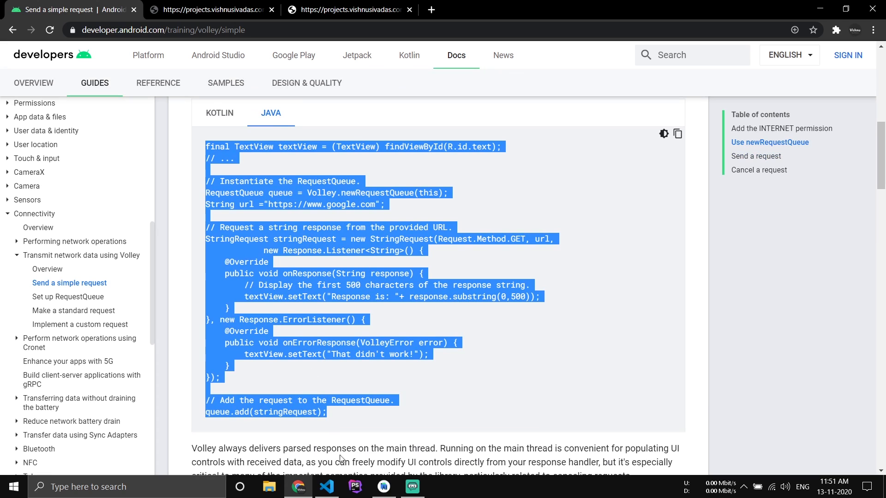
{"action": "left_click", "coordinate": [384, 486]}
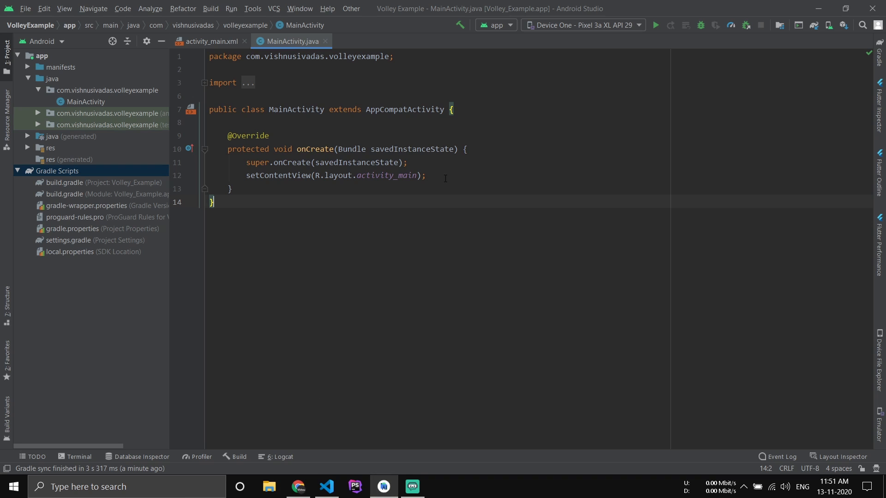
Paste the Volley request sample into onCreate below setContentView in MainActivity.java.
{"action": "left_click", "coordinate": [451, 177]}
{"action": "key", "text": "Return"}
{"action": "key", "text": "ctrl+v"}
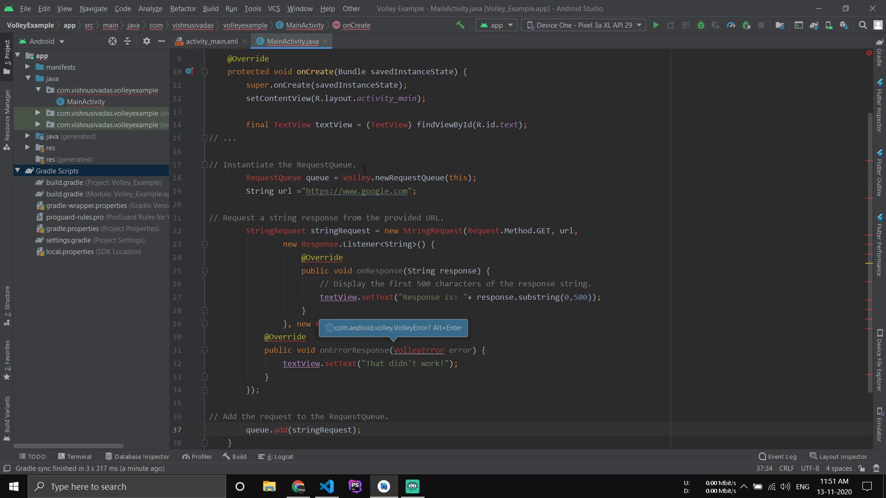
Delete the sample's comment lines above RequestQueue, the string response, 500 characters and add request comments.
{"action": "left_click_drag", "start_coordinate": [359, 167], "coordinate": [175, 141]}
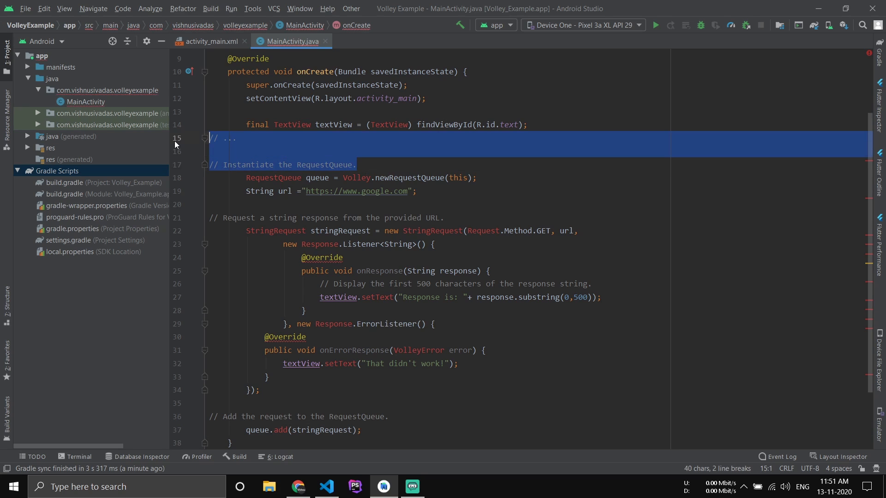
{"action": "key", "text": "BackSpace"}
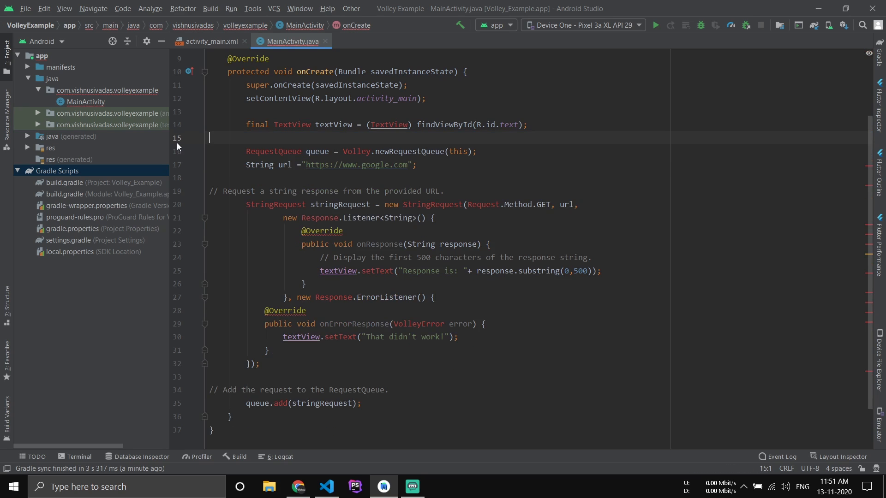
{"action": "triple_click", "coordinate": [307, 192]}
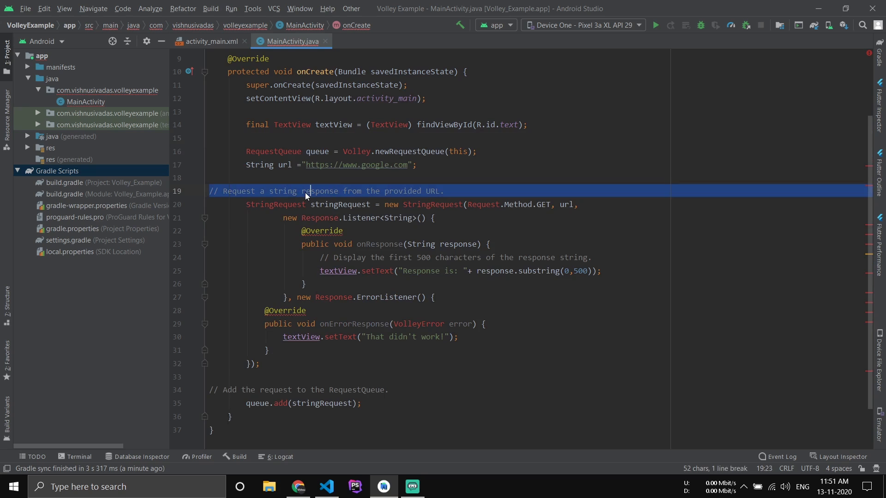
{"action": "key", "text": "BackSpace"}
{"action": "triple_click", "coordinate": [392, 244]}
{"action": "key", "text": "BackSpace"}
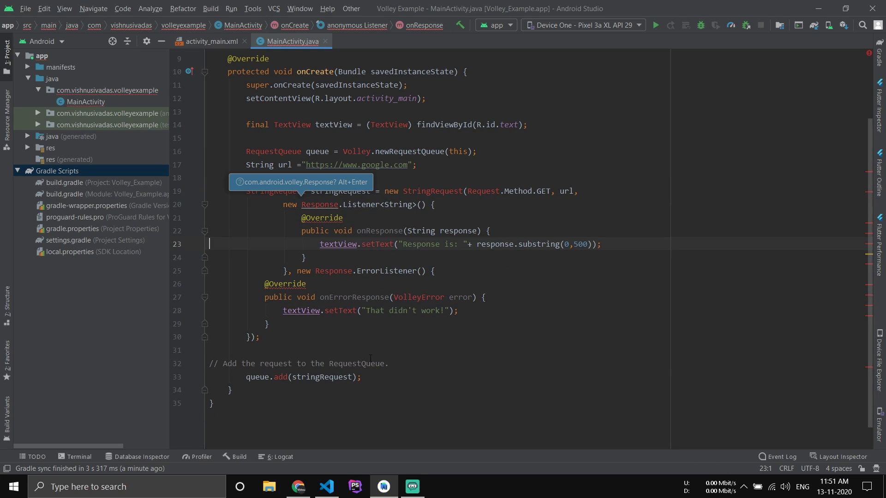
{"action": "triple_click", "coordinate": [376, 359]}
{"action": "key", "text": "BackSpace"}
{"action": "key", "text": "BackSpace"}
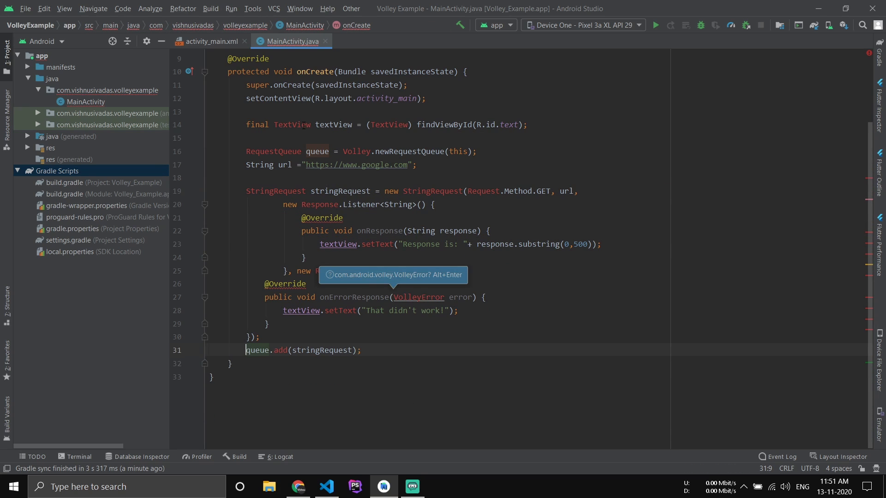
Import TextView, RequestQueue, Volley, StringRequest, Request, Response and VolleyError via Alt+Enter.
{"action": "left_click", "coordinate": [303, 125]}
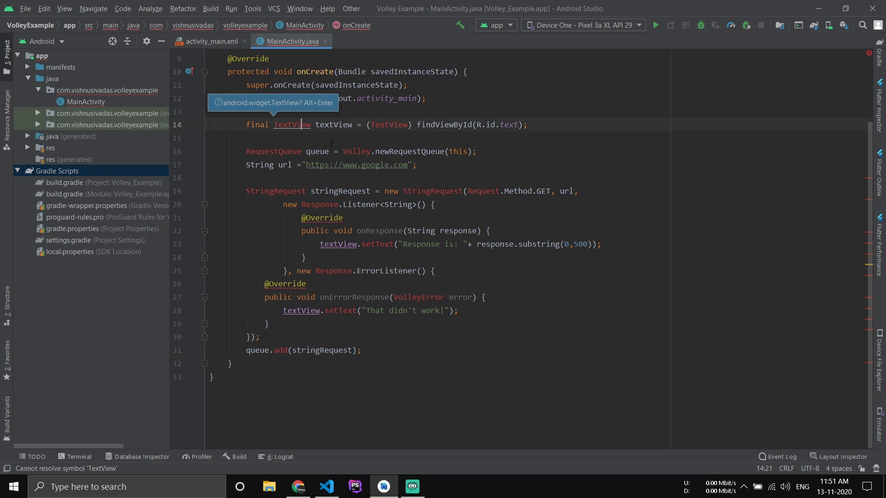
{"action": "key", "text": "alt+Return"}
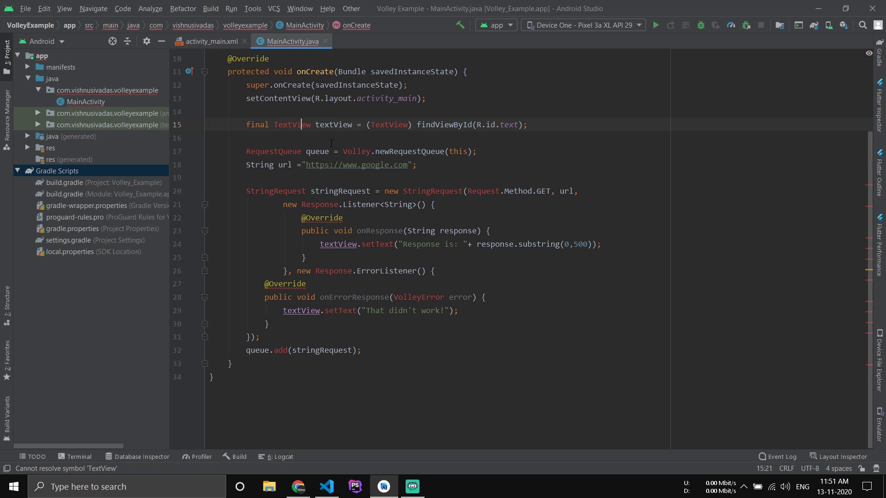
{"action": "left_click", "coordinate": [274, 151]}
{"action": "key", "text": "alt+Return"}
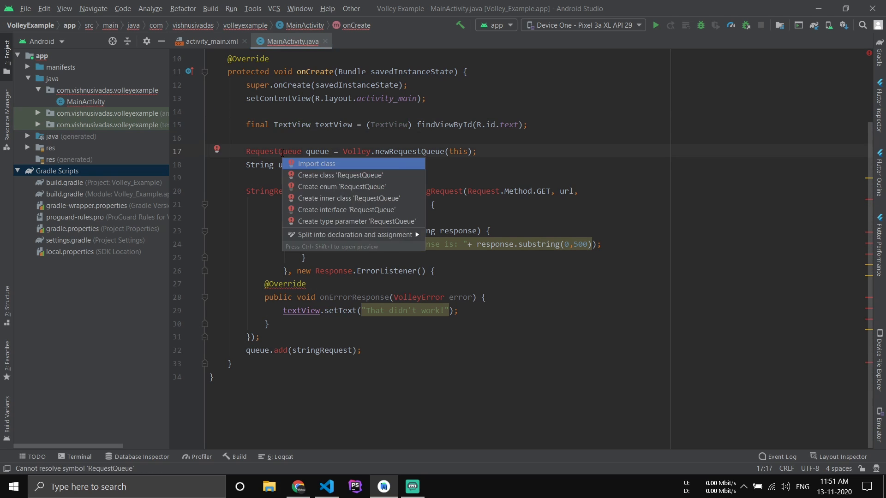
{"action": "key", "text": "Return"}
{"action": "left_click", "coordinate": [362, 151]}
{"action": "key", "text": "Return"}
{"action": "key", "text": "BackSpace"}
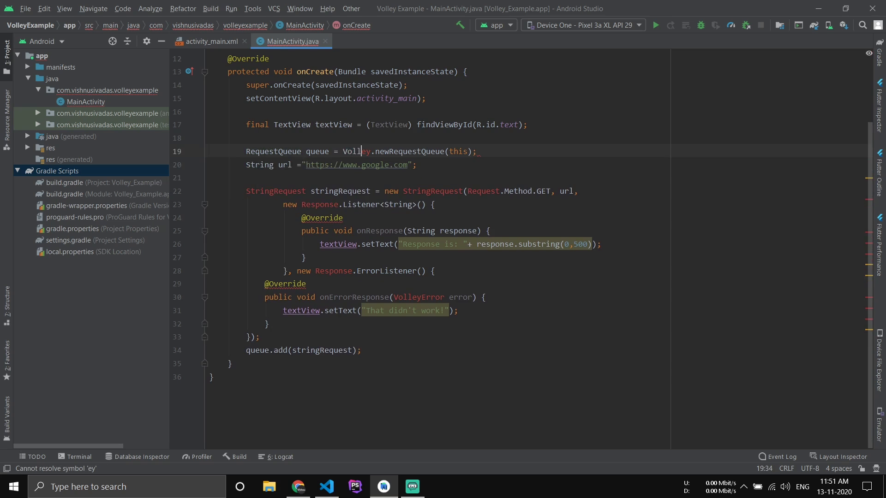
{"action": "key", "text": "alt+Return"}
{"action": "key", "text": "alt+Return"}
{"action": "key", "text": "alt+Return"}
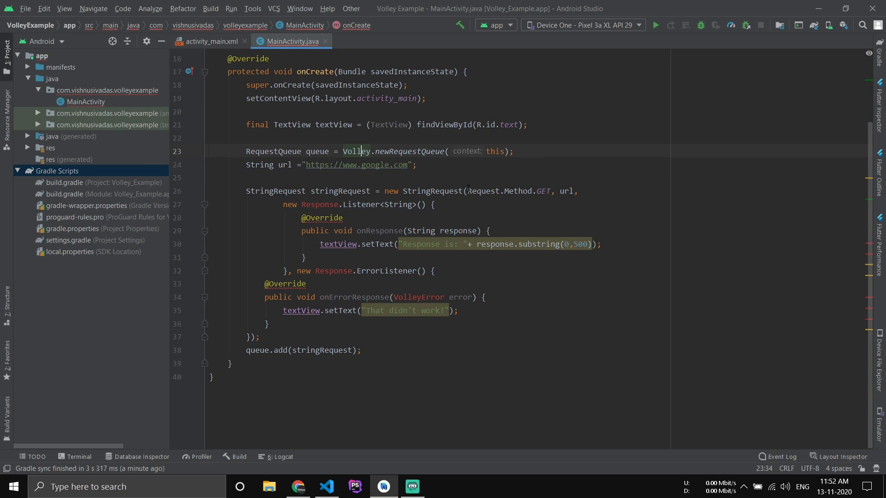
{"action": "key", "text": "alt+Return"}
Review the TextView type, textView variable, R.id.text id and findViewById call.
{"action": "left_click", "coordinate": [416, 297]}
{"action": "key", "text": "alt+Return"}
{"action": "scroll", "coordinate": [415, 250], "scroll_direction": "up", "scroll_amount": 2}
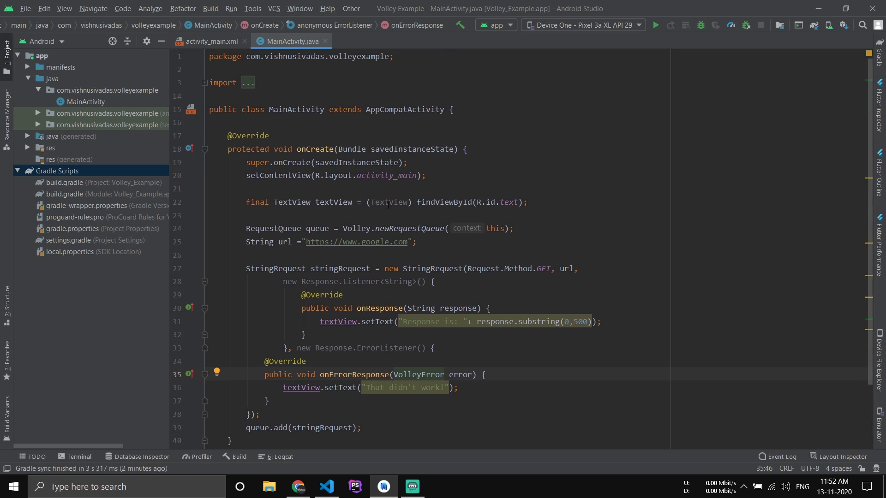
{"action": "double_click", "coordinate": [296, 200]}
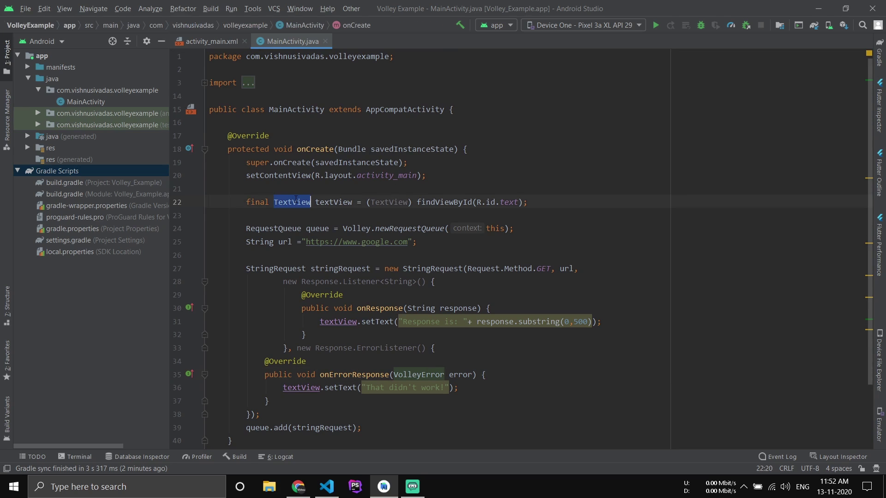
{"action": "double_click", "coordinate": [335, 202]}
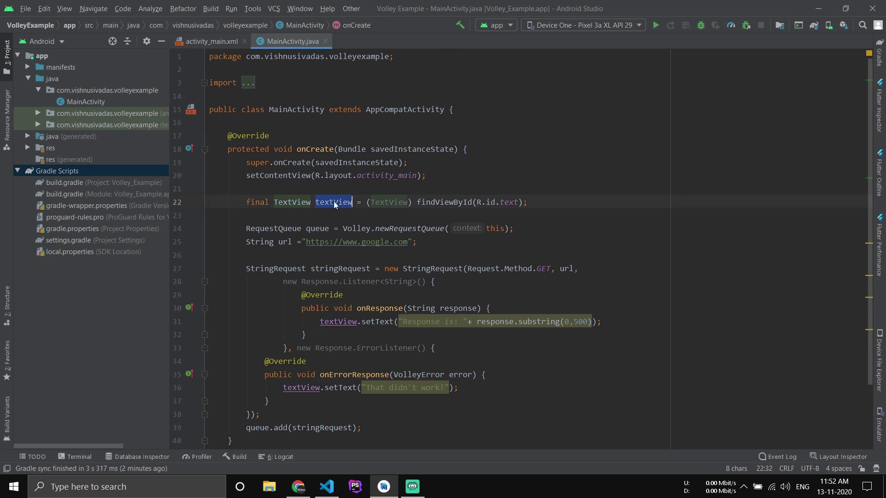
{"action": "double_click", "coordinate": [509, 203]}
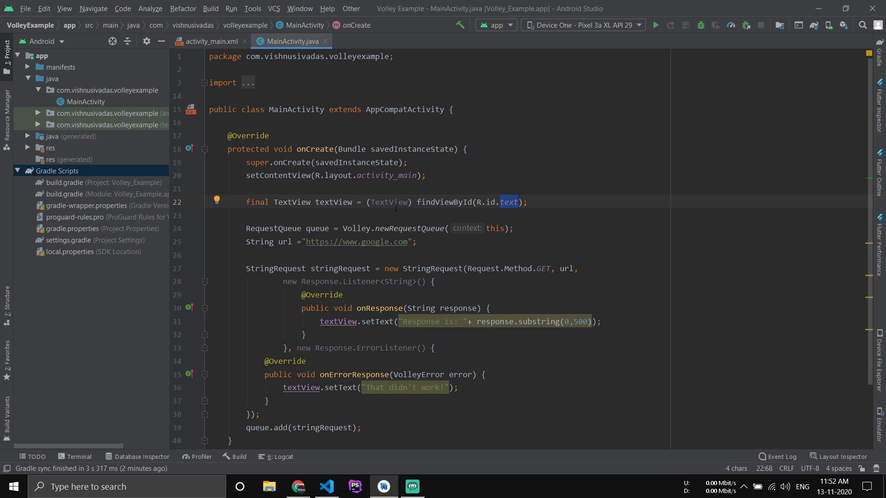
{"action": "double_click", "coordinate": [437, 202]}
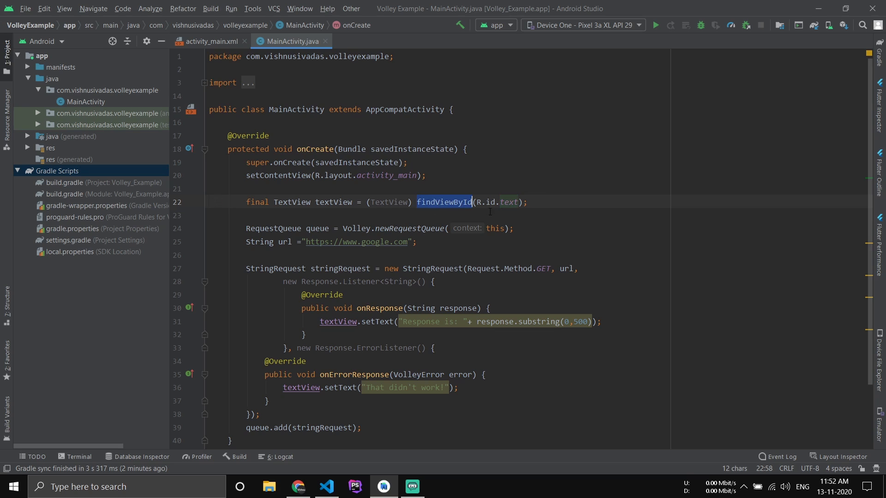
{"action": "left_click", "coordinate": [434, 284]}
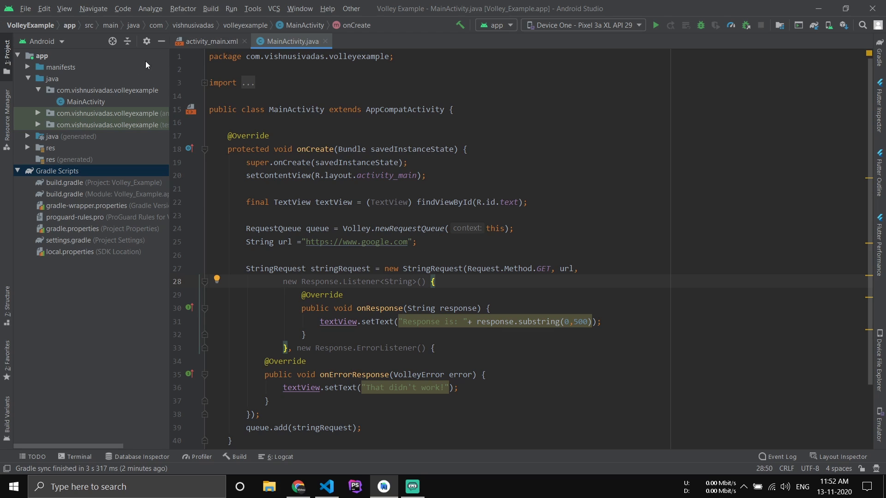
Open res/layout/activity_main.xml in Split view beside the preview.
{"action": "double_click", "coordinate": [54, 147]}
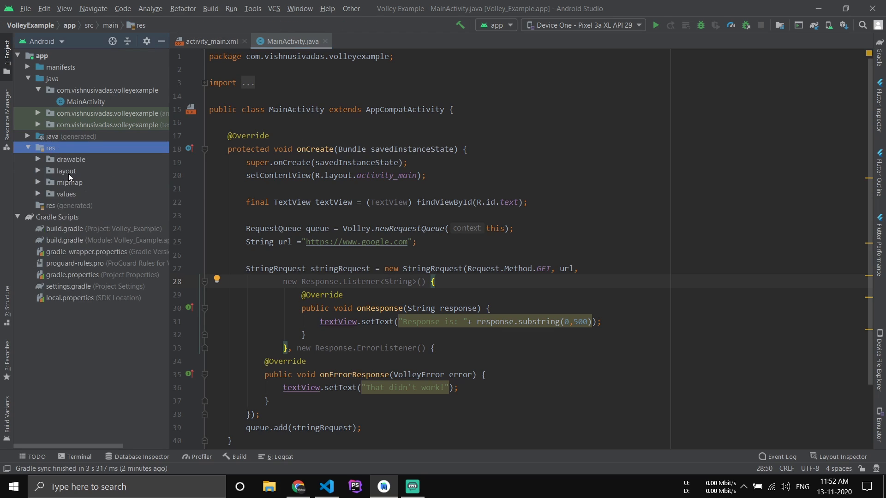
{"action": "left_click", "coordinate": [69, 173]}
{"action": "double_click", "coordinate": [68, 174]}
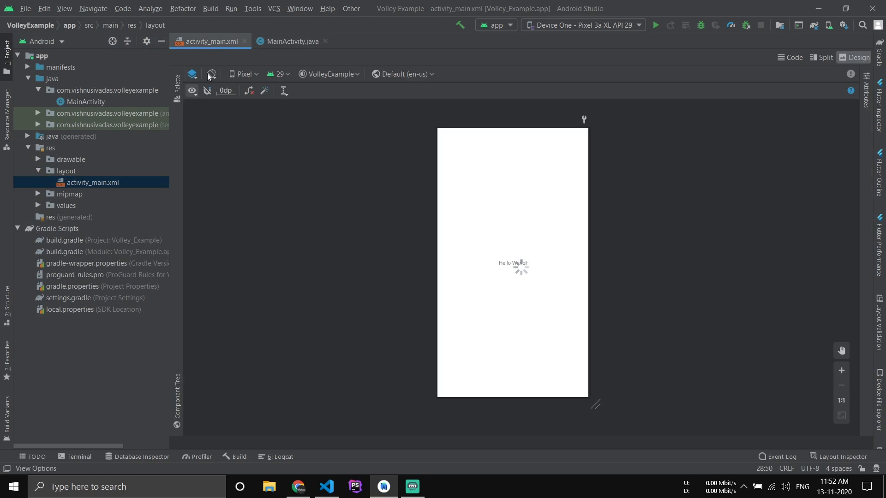
{"action": "left_click", "coordinate": [827, 59]}
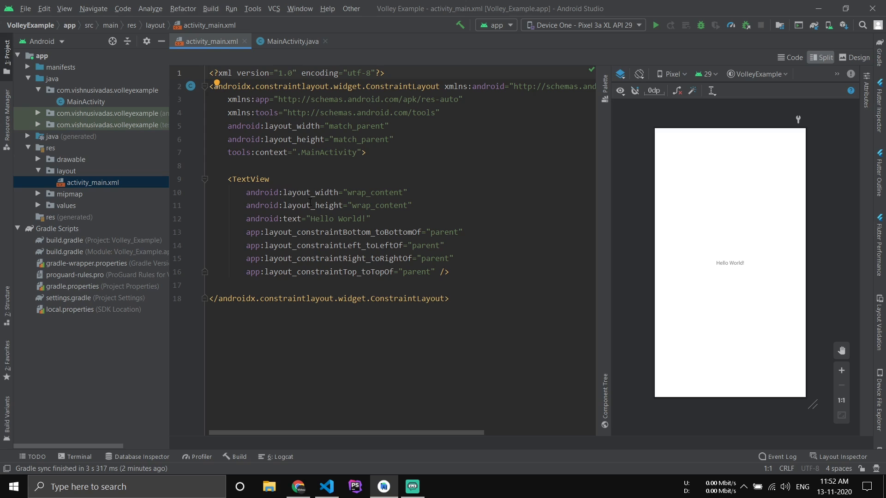
{"action": "mouse_move", "coordinate": [309, 206]}
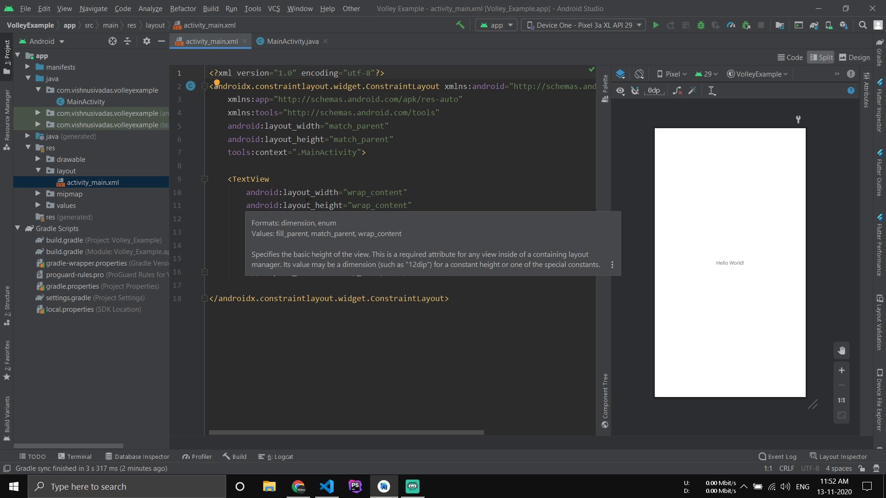
Give the layout's TextView the attribute android:id="@+id/text".
{"action": "left_click", "coordinate": [303, 181]}
{"action": "key", "text": "Return"}
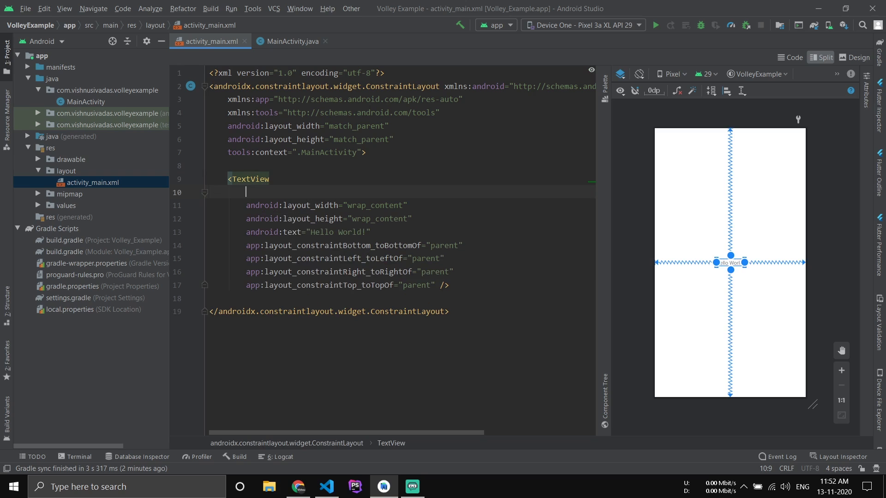
{"action": "type", "text": "id"}
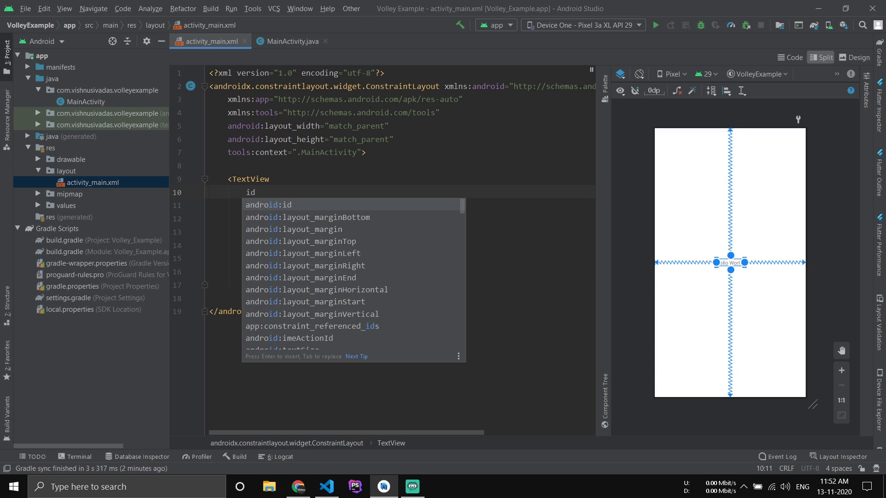
{"action": "key", "text": "Return"}
{"action": "key", "text": "Return"}
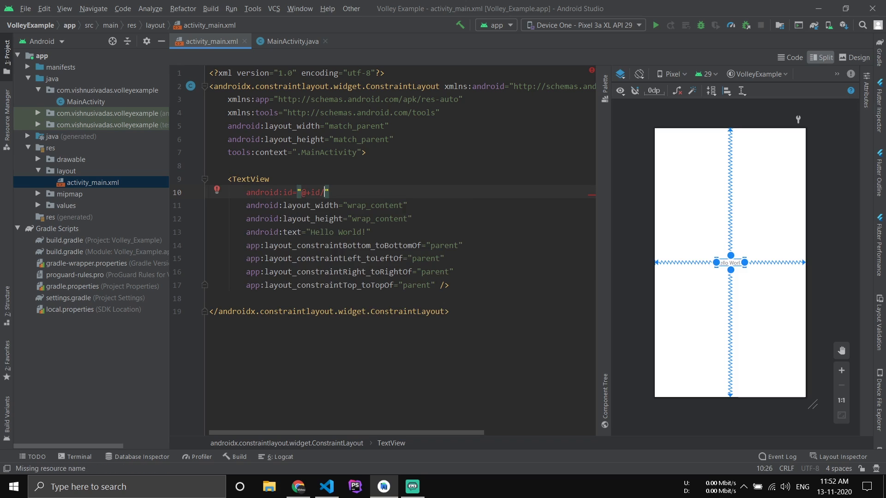
{"action": "type", "text": "text"}
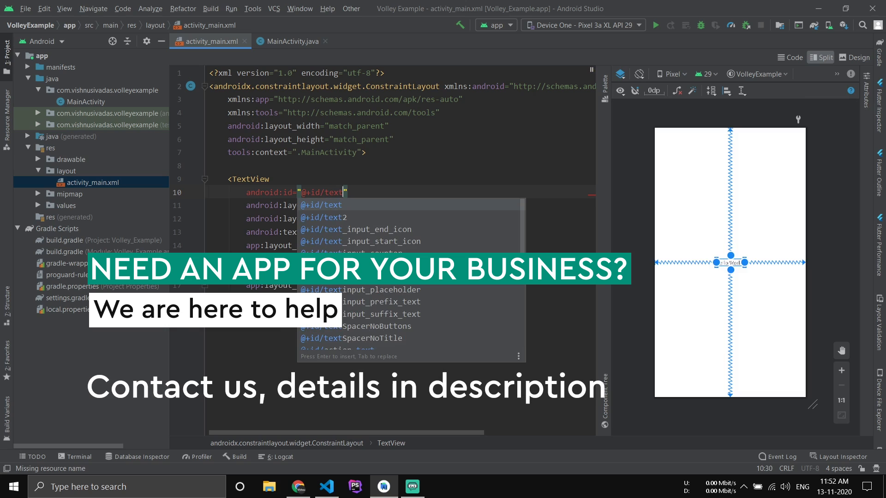
{"action": "key", "text": "Escape"}
{"action": "left_click", "coordinate": [356, 152]}
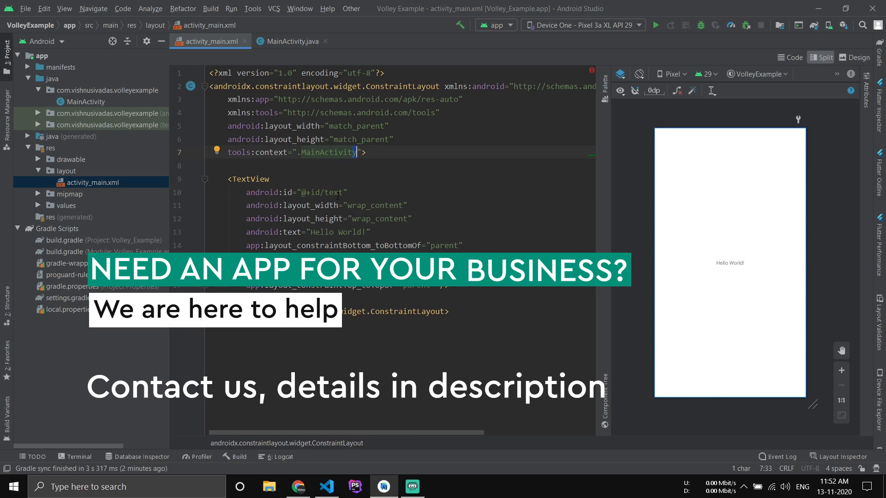
{"action": "double_click", "coordinate": [333, 193]}
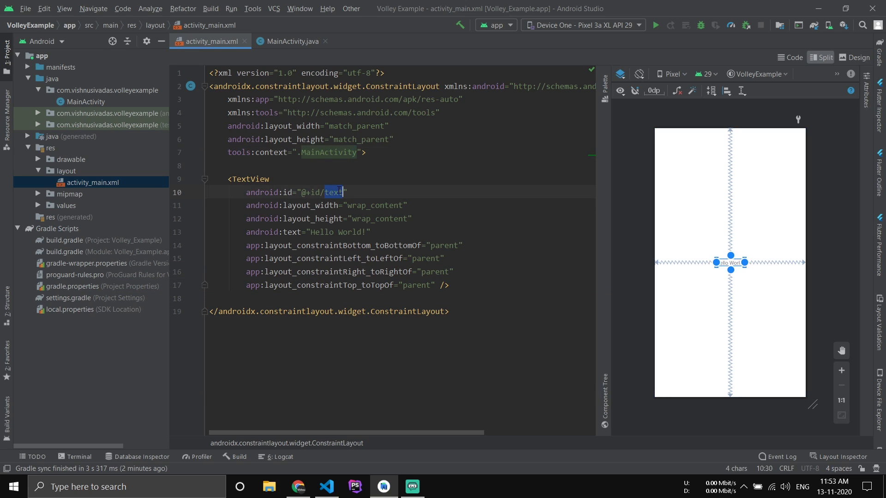
Add android:textSize="25sp" to the TextView so Hello World! appears larger.
{"action": "left_click", "coordinate": [436, 214]}
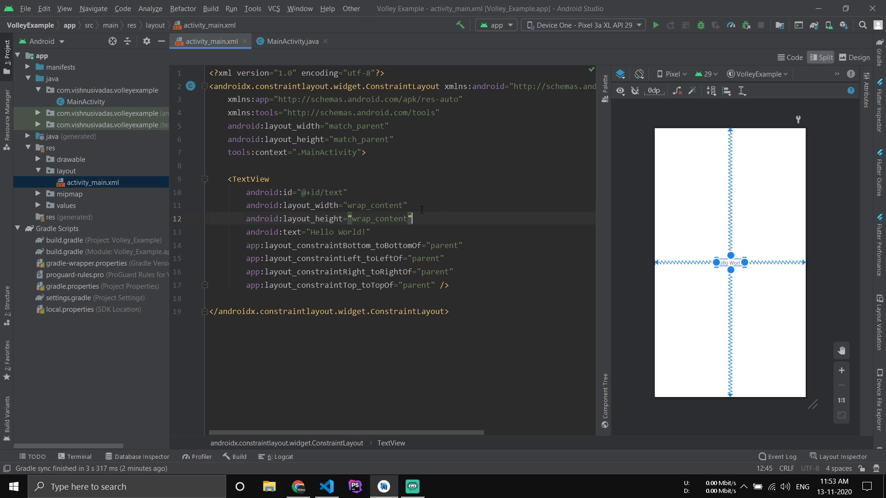
{"action": "key", "text": "Return"}
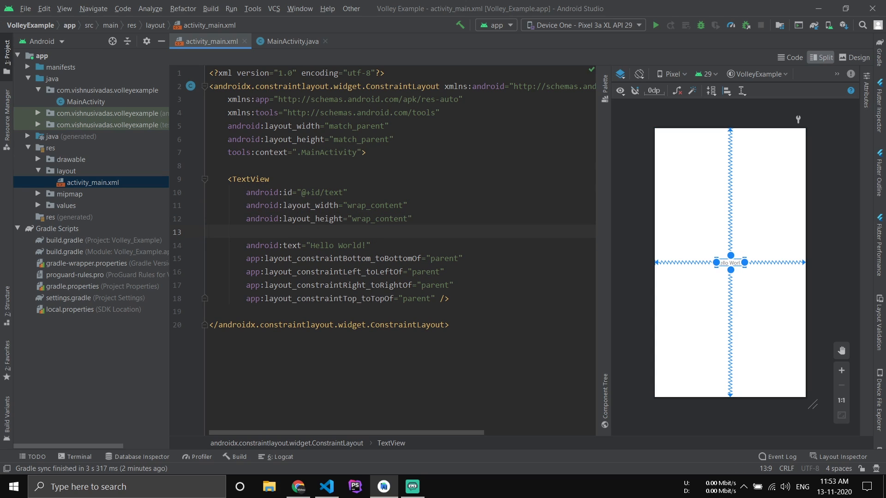
{"action": "type", "text": "te"}
{"action": "key", "text": "Return"}
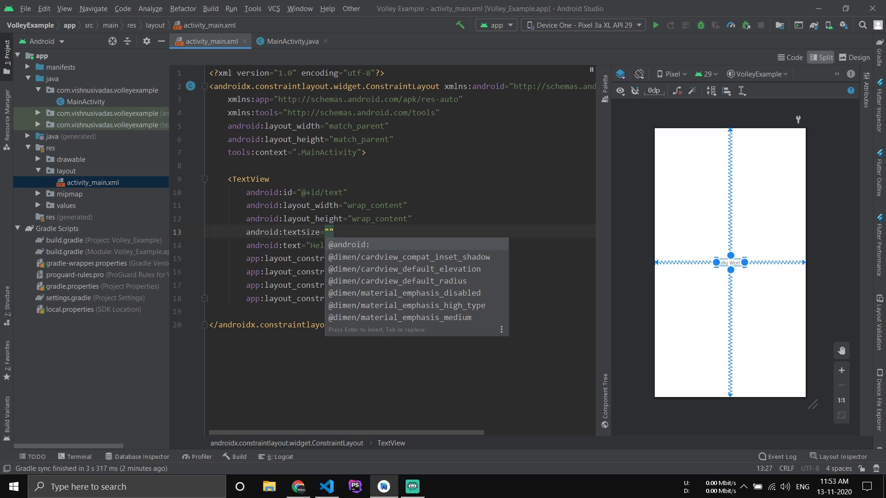
{"action": "type", "text": "25"}
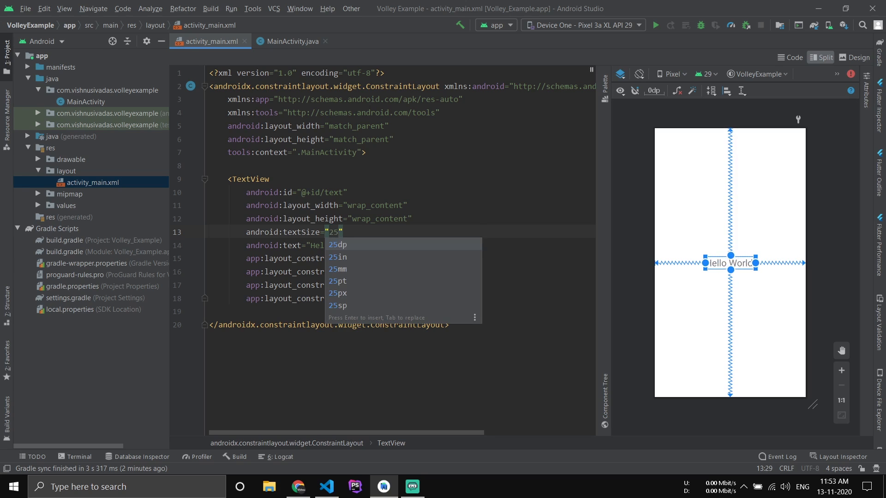
{"action": "type", "text": "sp"}
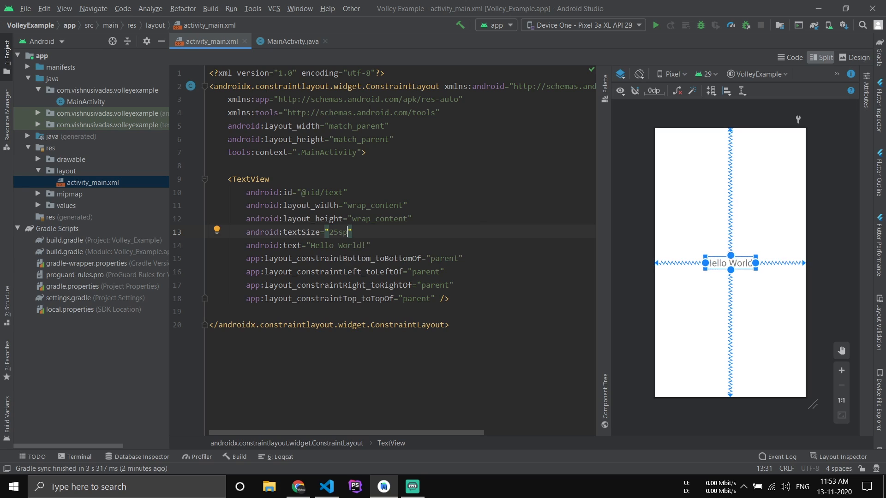
{"action": "left_click", "coordinate": [478, 251]}
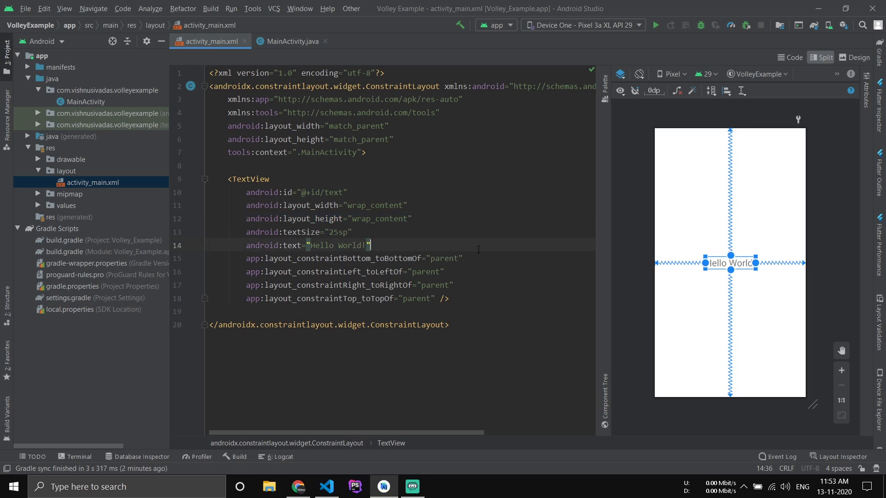
{"action": "left_click", "coordinate": [277, 40]}
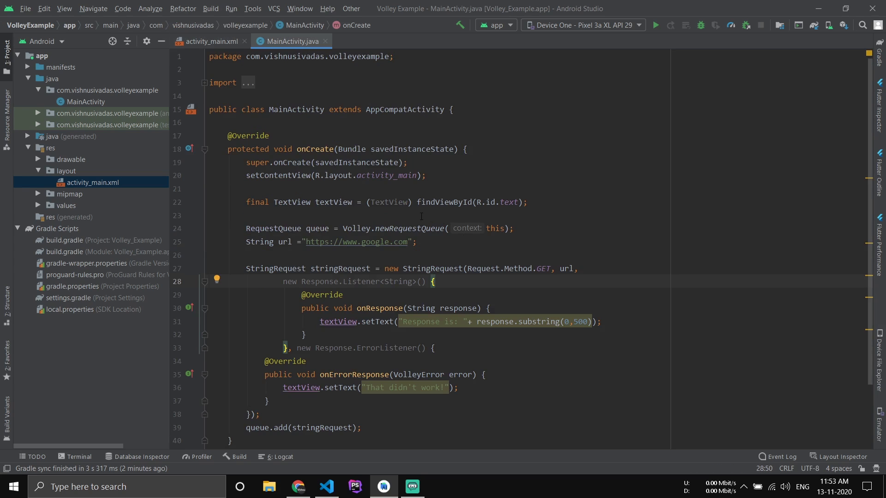
{"action": "left_click", "coordinate": [312, 215]}
{"action": "scroll", "coordinate": [307, 205], "scroll_direction": "down", "scroll_amount": 1}
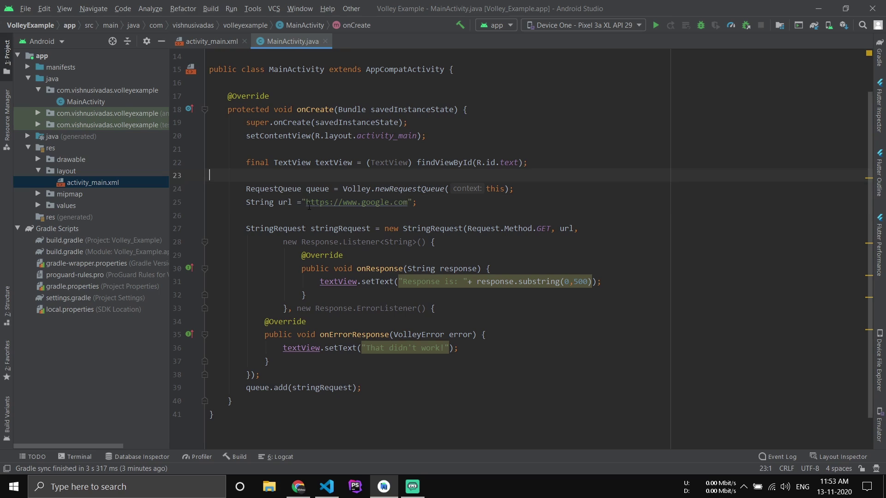
{"action": "double_click", "coordinate": [284, 202]}
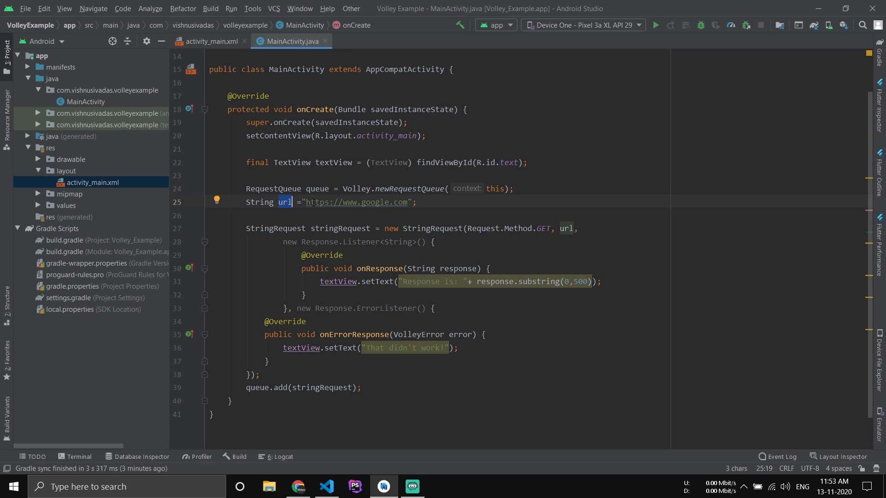
{"action": "left_click_drag", "start_coordinate": [307, 202], "coordinate": [411, 202]}
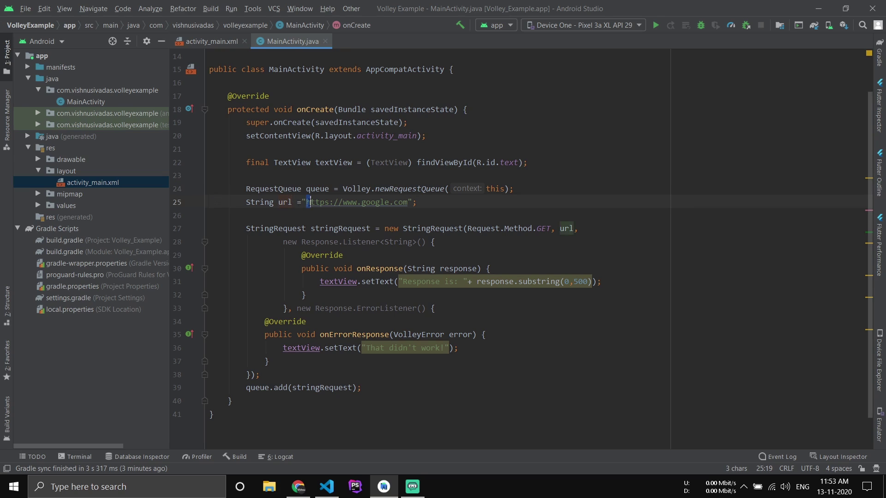
{"action": "left_click", "coordinate": [408, 203]}
Switch to Visual Studio Code and review read.php containing Success alongside write.php.
{"action": "left_click", "coordinate": [326, 487]}
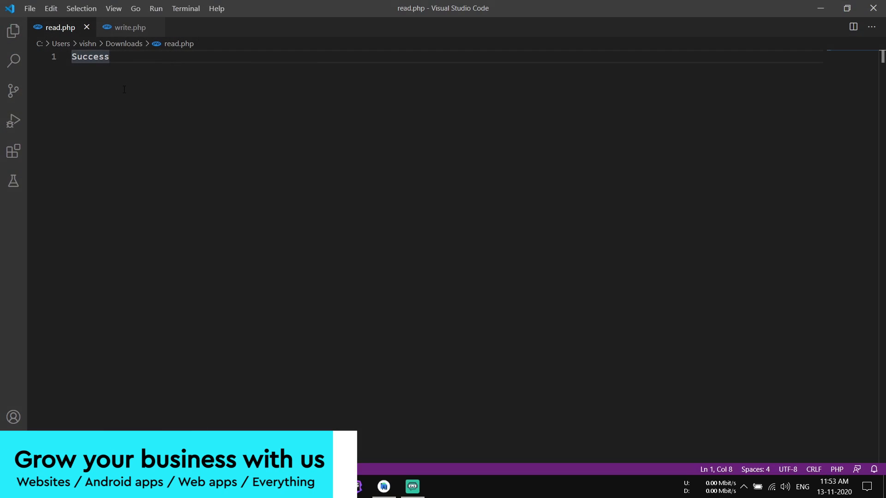
{"action": "left_click", "coordinate": [128, 29]}
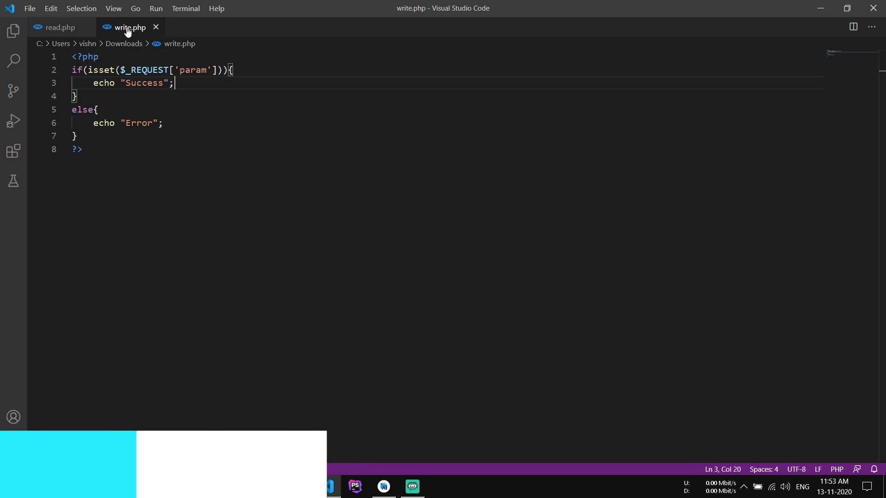
{"action": "left_click", "coordinate": [64, 29]}
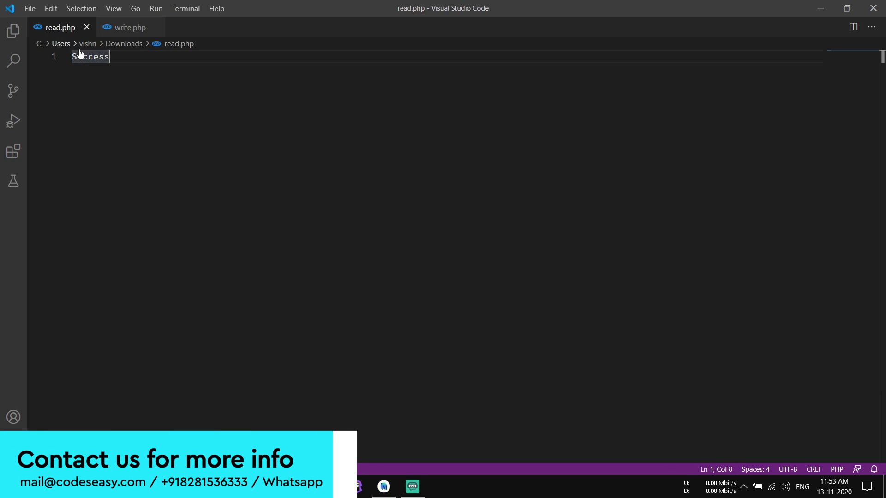
{"action": "key", "text": "ctrl+a"}
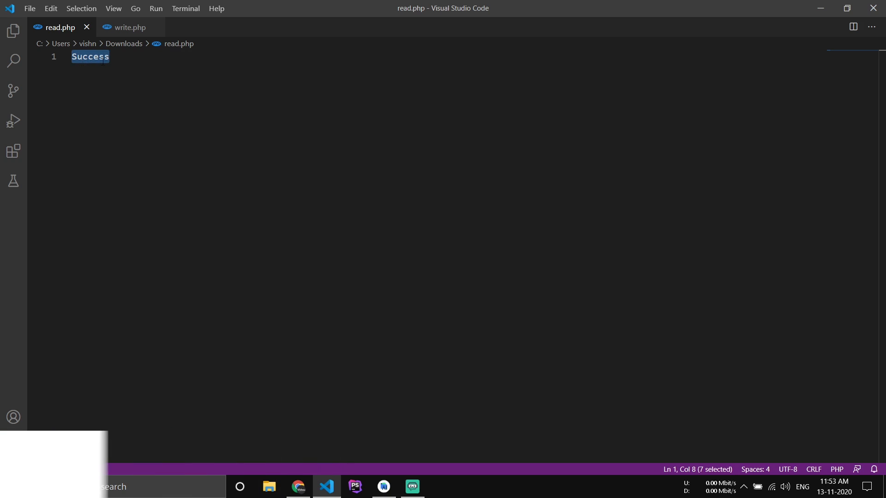
{"action": "left_click", "coordinate": [122, 28]}
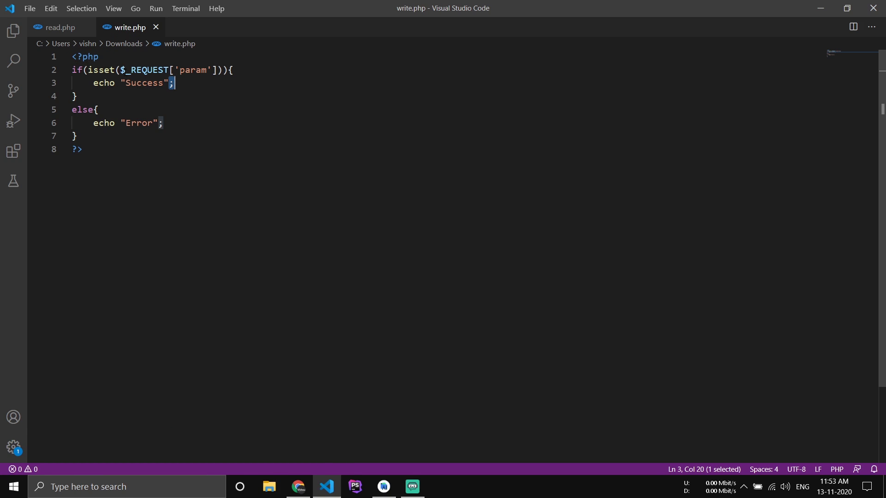
Review write.php's Success echo, _REQUEST param key and Error fallback, ending on read.php.
{"action": "double_click", "coordinate": [148, 83]}
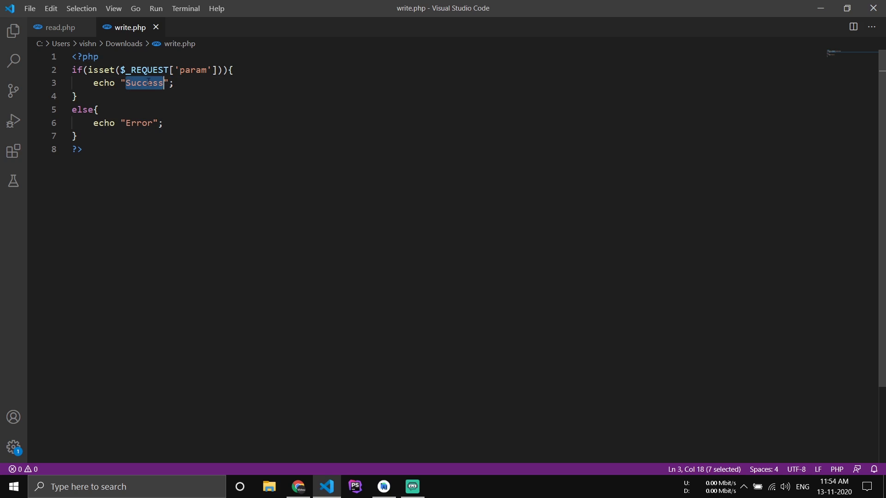
{"action": "double_click", "coordinate": [154, 70]}
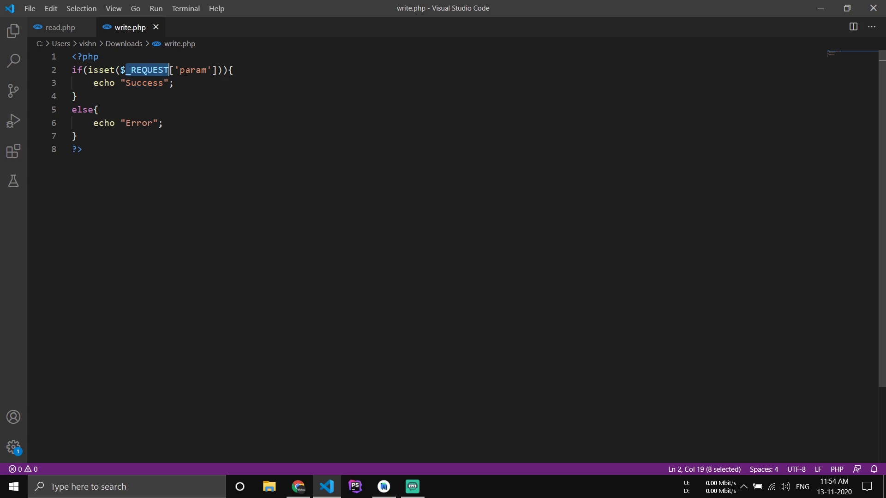
{"action": "left_click", "coordinate": [194, 70]}
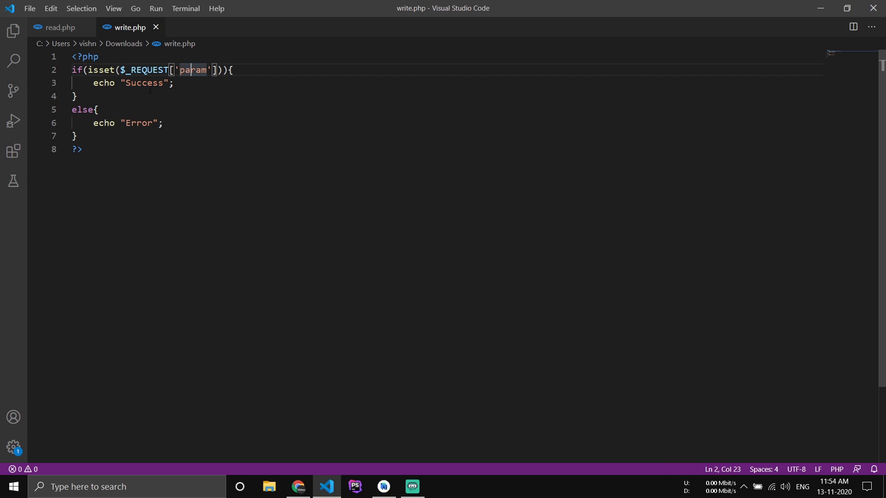
{"action": "double_click", "coordinate": [139, 123]}
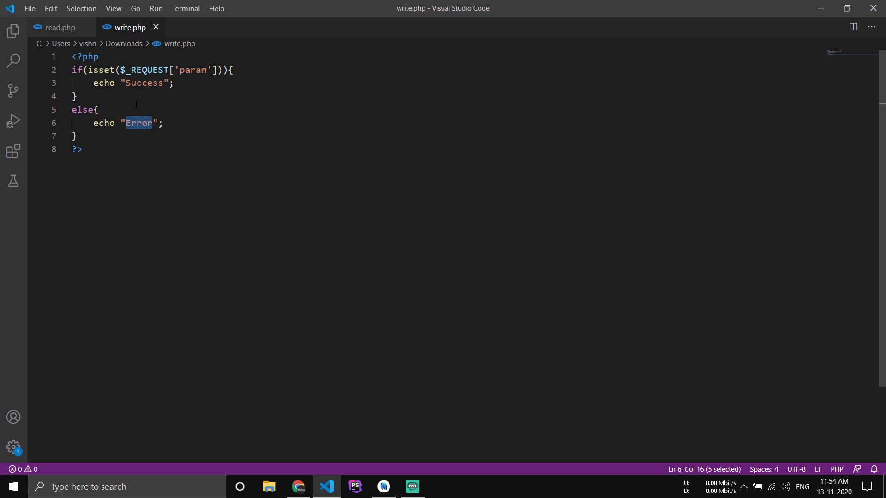
{"action": "left_click", "coordinate": [62, 27]}
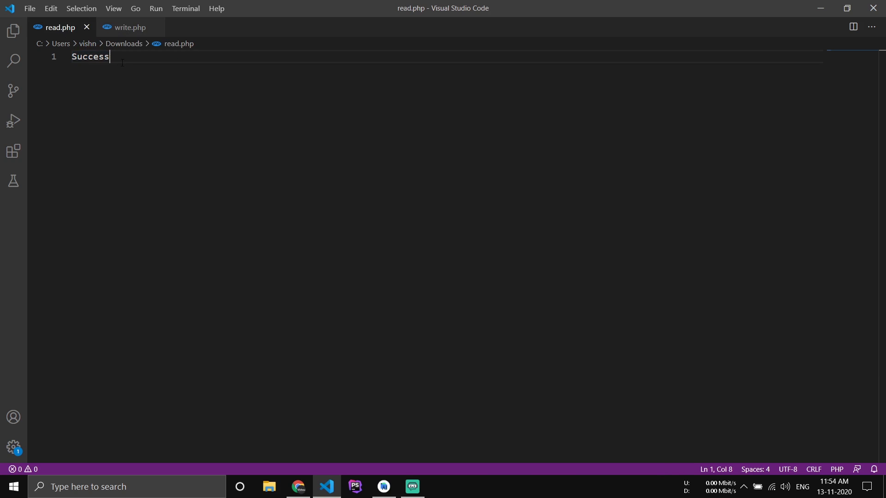
Copy the read.php page address from Chrome and return to the Android project.
{"action": "left_click", "coordinate": [299, 485]}
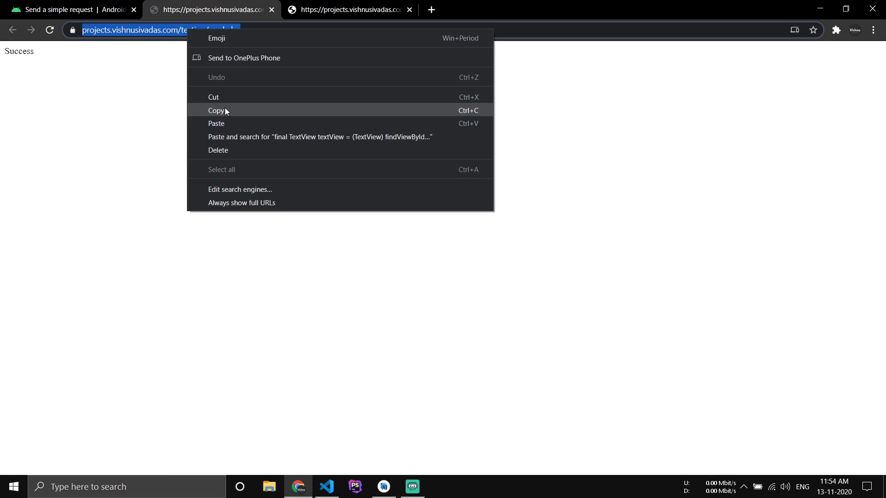
{"action": "left_click", "coordinate": [225, 111]}
{"action": "right_click", "coordinate": [260, 29]}
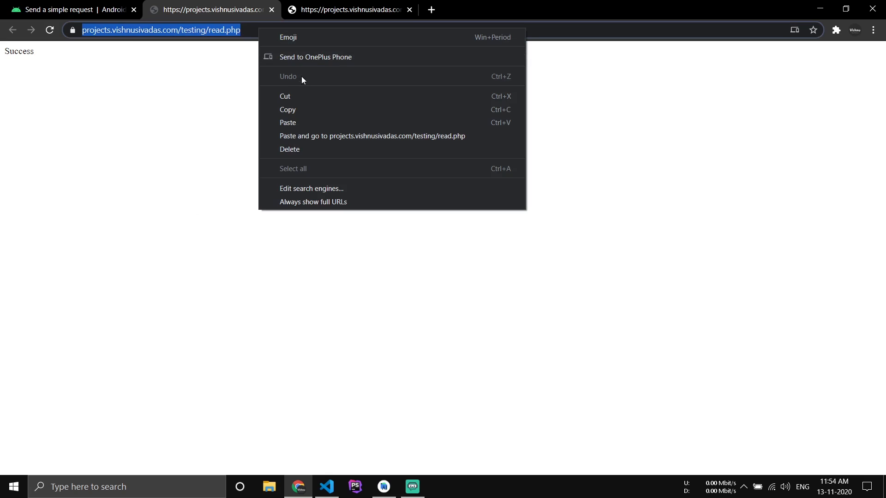
{"action": "left_click", "coordinate": [302, 107]}
{"action": "left_click", "coordinate": [390, 482]}
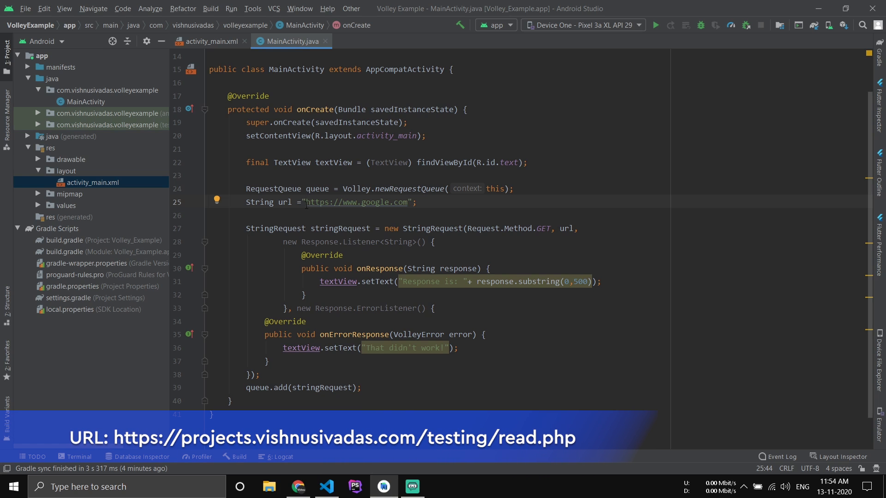
Replace the google.com URL on line 25 with the copied read.php address.
{"action": "left_click_drag", "start_coordinate": [306, 202], "coordinate": [408, 202]}
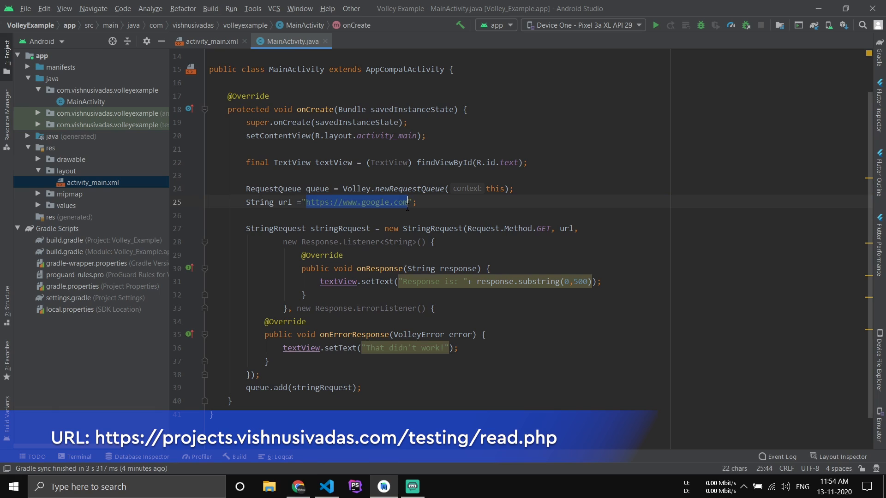
{"action": "type", "text": "https://projects.vishnusivadas.com/testing/read.php"}
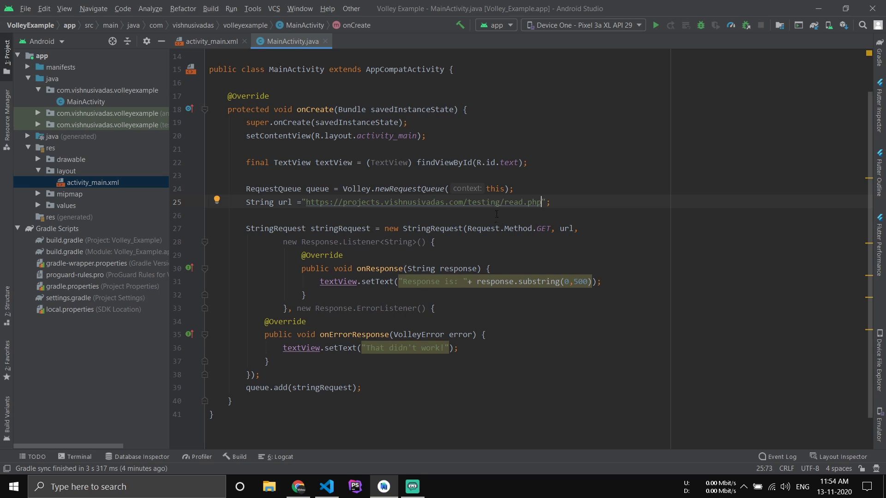
Remove .substring(0,500) so setText shows the full response.
{"action": "mouse_move", "coordinate": [524, 282]}
{"action": "left_mouse_down"}
{"action": "mouse_move", "coordinate": [560, 273]}
{"action": "mouse_move", "coordinate": [593, 281]}
{"action": "left_mouse_up"}
{"action": "key", "text": "BackSpace"}
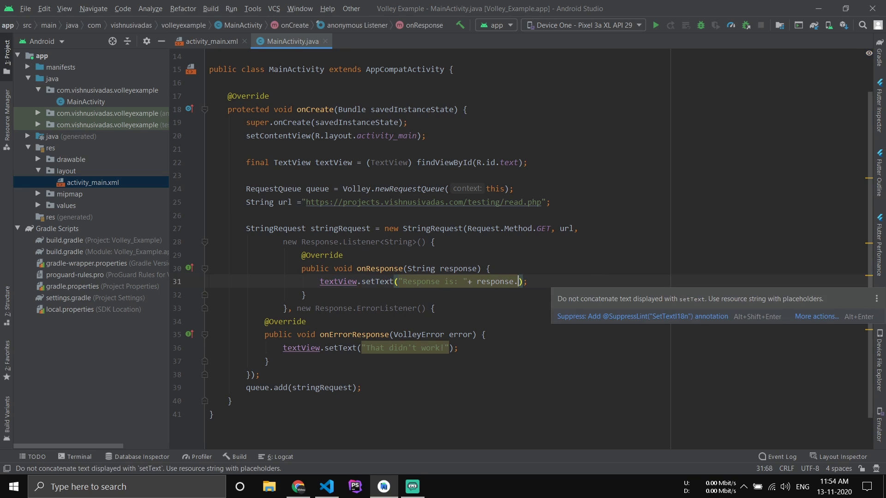
{"action": "key", "text": "BackSpace"}
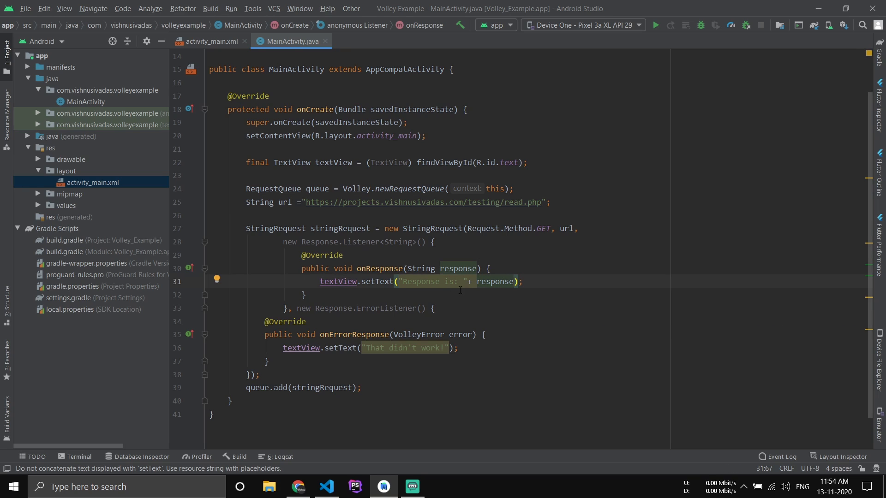
{"action": "key", "text": "Down"}
{"action": "key", "text": "Down"}
{"action": "key", "text": "Down"}
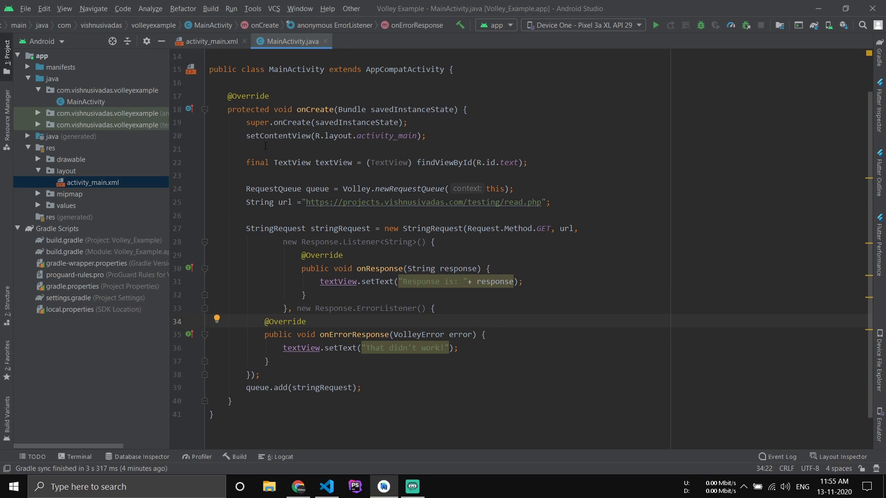
Declare <uses-permission android:name="android.permission.INTERNET" /> above <application> in AndroidManifest.xml and close the manifest.
{"action": "left_click", "coordinate": [78, 67]}
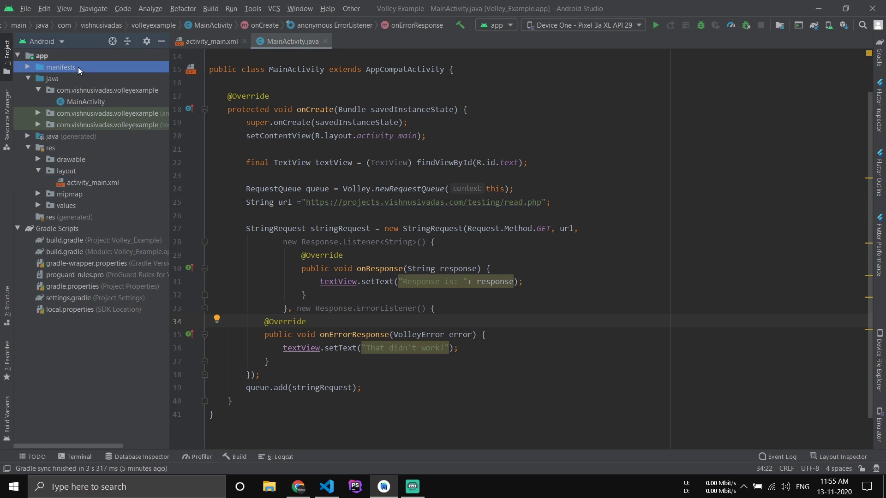
{"action": "double_click", "coordinate": [79, 67]}
{"action": "left_click", "coordinate": [283, 95]}
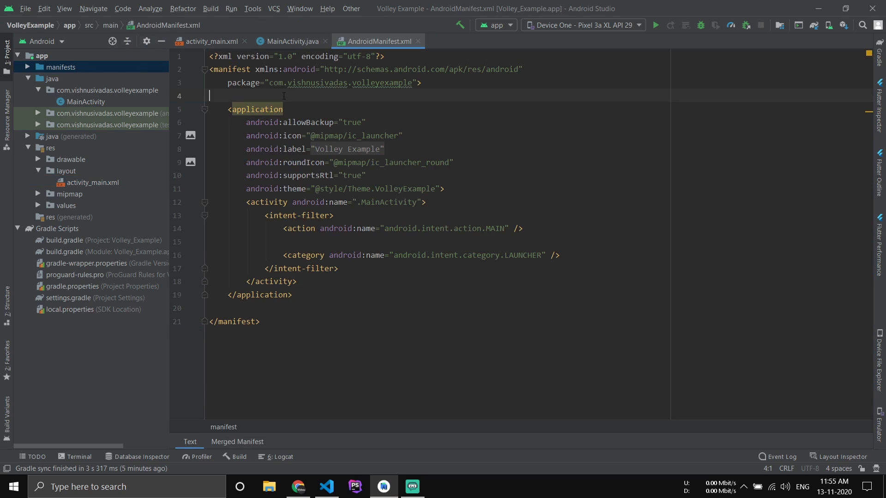
{"action": "key", "text": "Return"}
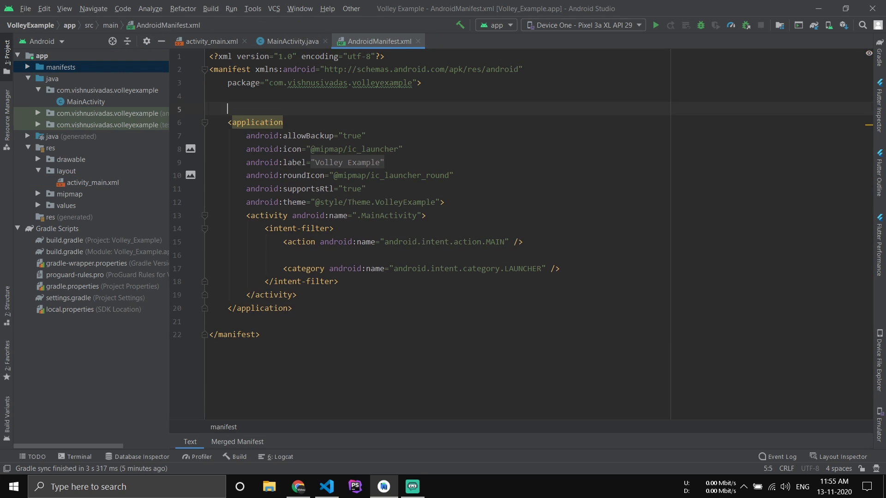
{"action": "type", "text": "<"}
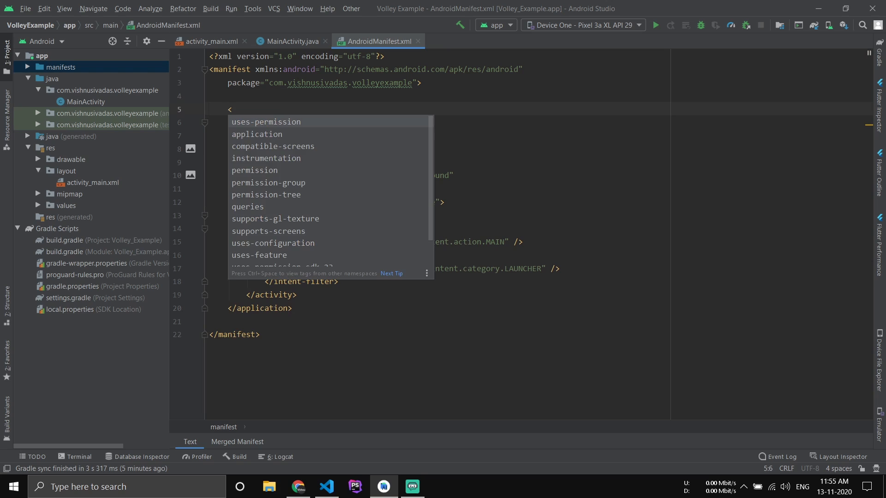
{"action": "type", "text": "u"}
{"action": "key", "text": "Escape"}
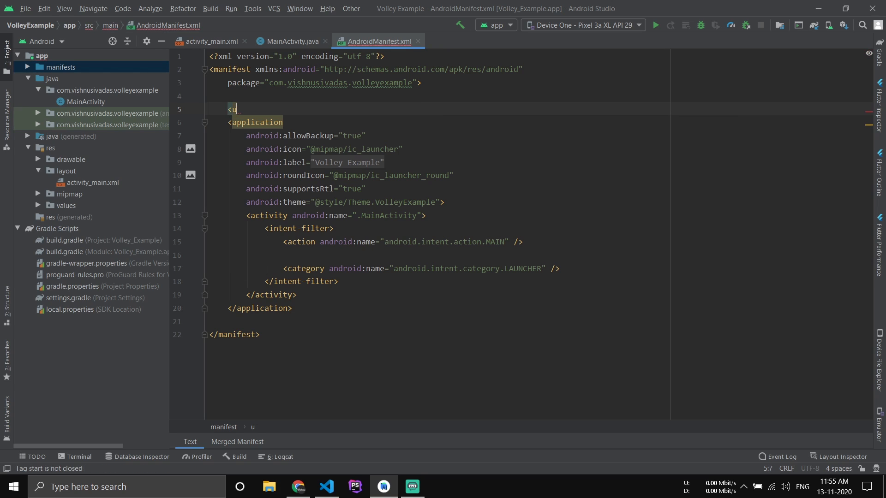
{"action": "type", "text": "ses"}
{"action": "key", "text": "Return"}
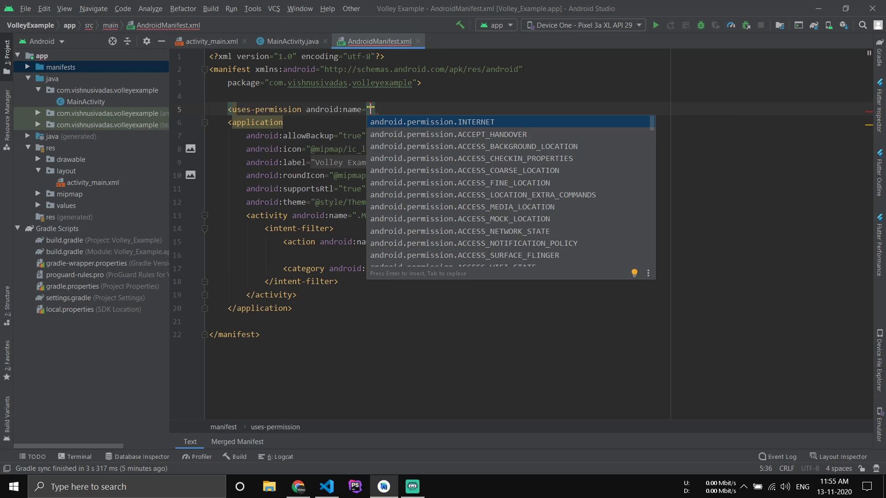
{"action": "key", "text": "Return"}
{"action": "type", "text": "></uses-permission>"}
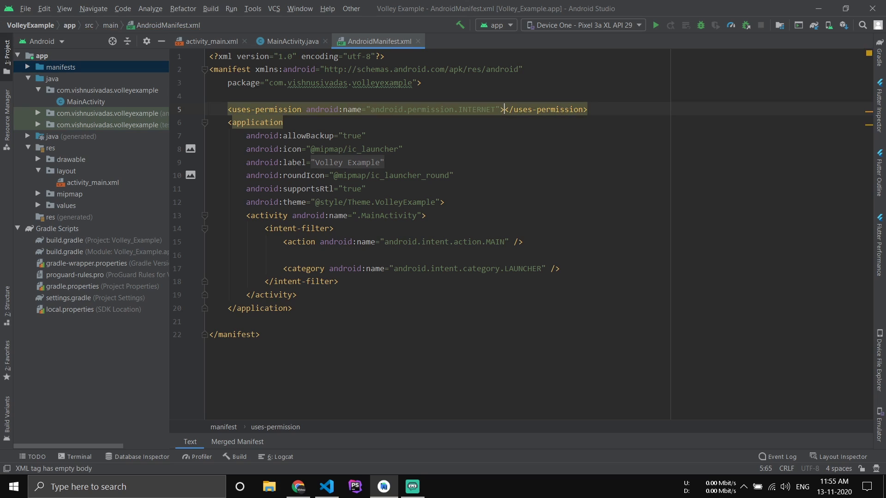
{"action": "key", "text": "alt+Return"}
{"action": "key", "text": "Return"}
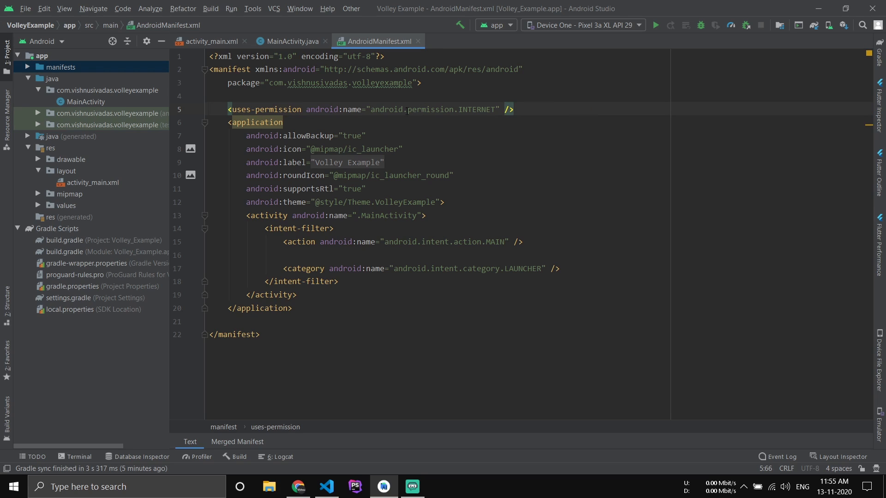
{"action": "double_click", "coordinate": [468, 108]}
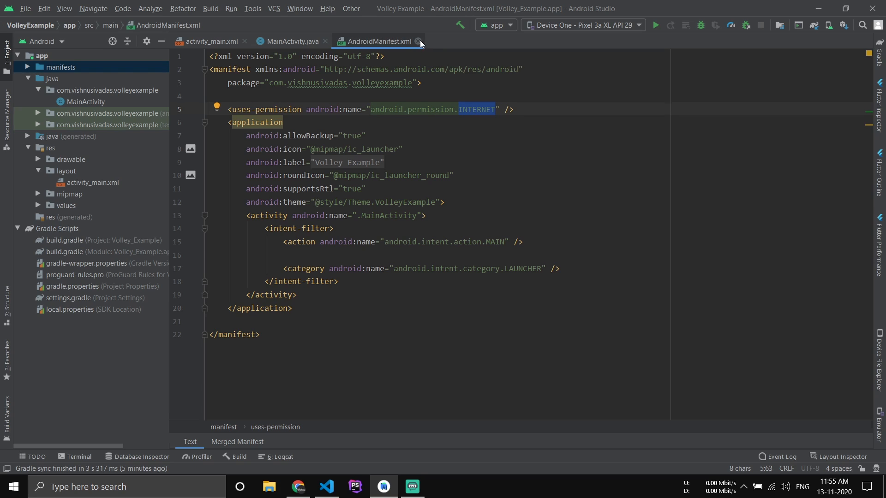
{"action": "left_click", "coordinate": [419, 41]}
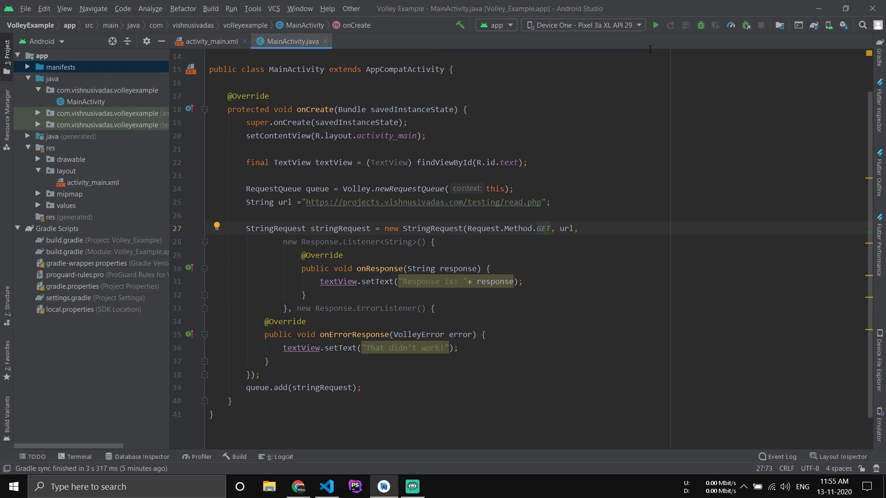
Run the Volley app on the Pixel 3a XL emulator, showing 'Response is: Success'.
{"action": "left_click", "coordinate": [655, 26]}
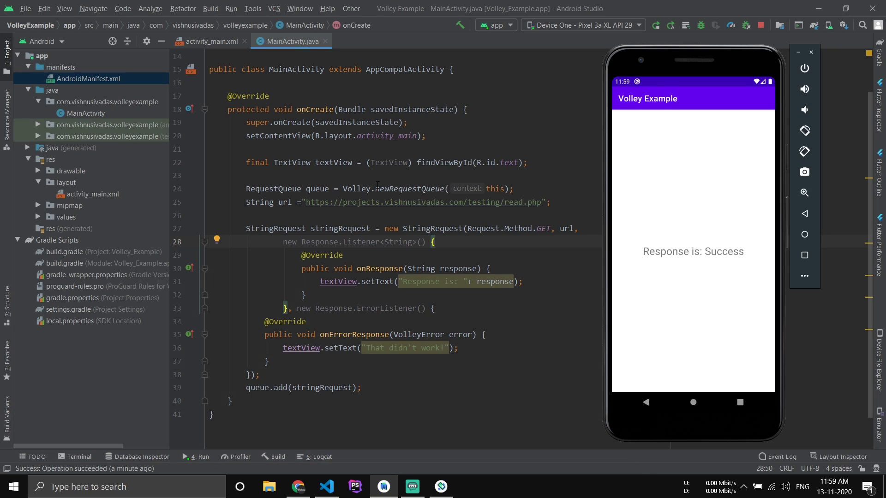
Point the request URL at write.php instead of read.php.
{"action": "left_click_drag", "start_coordinate": [306, 202], "coordinate": [541, 203]}
{"action": "key", "text": "BackSpace"}
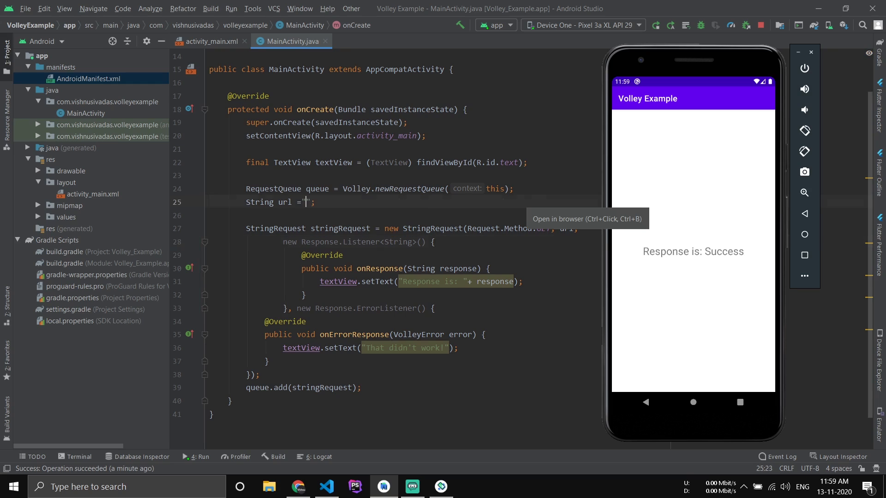
{"action": "key", "text": "ctrl+z"}
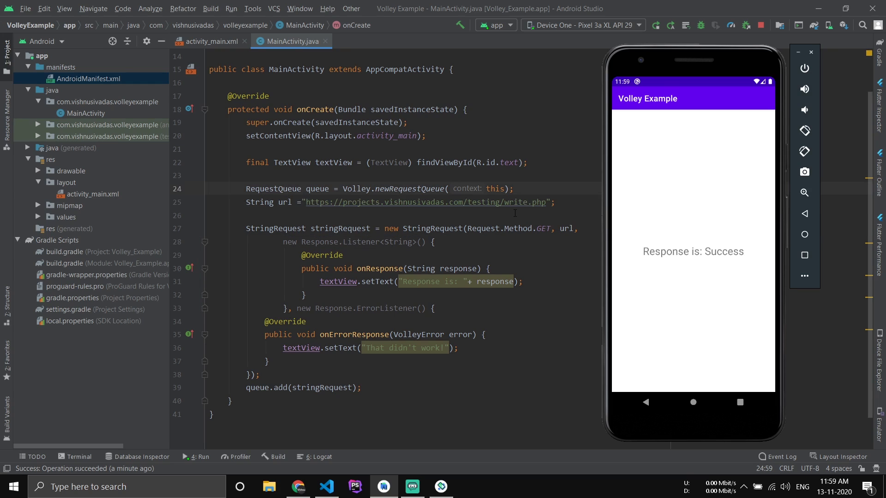
{"action": "left_click", "coordinate": [547, 202]}
Rerun the app to see 'Response is: Error', then position the caret after write.php for the query.
{"action": "left_click", "coordinate": [656, 26]}
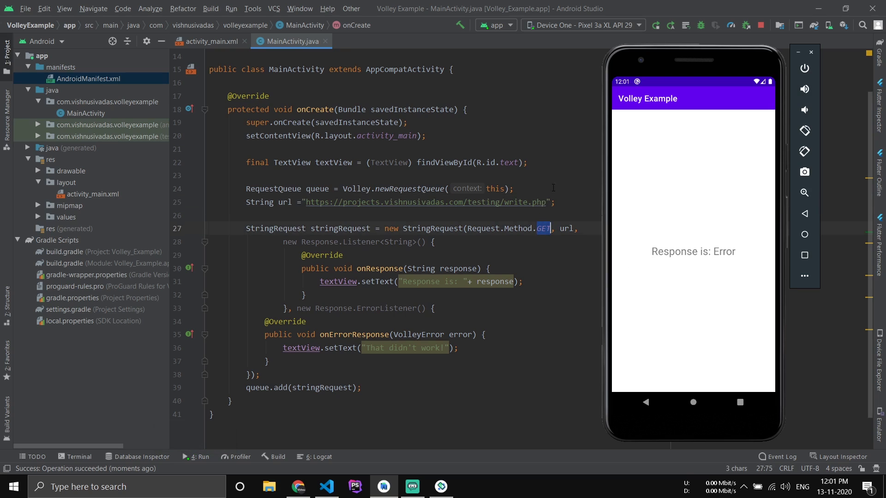
{"action": "double_click", "coordinate": [541, 203]}
{"action": "left_click", "coordinate": [543, 202]}
{"action": "mouse_move", "coordinate": [566, 228]}
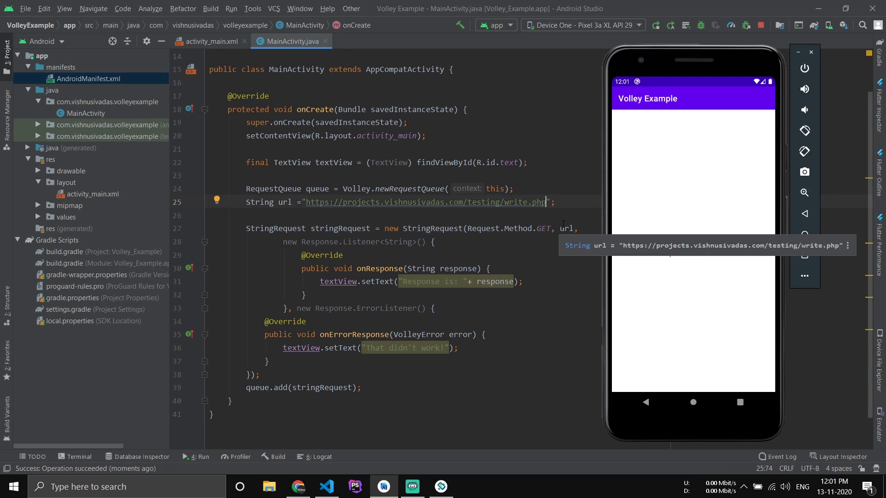
{"action": "type", "text": "?"}
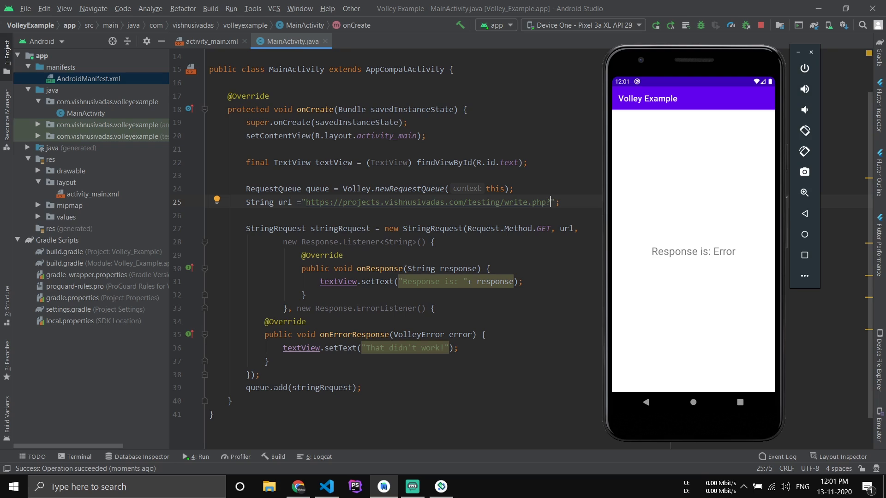
{"action": "type", "text": "param"}
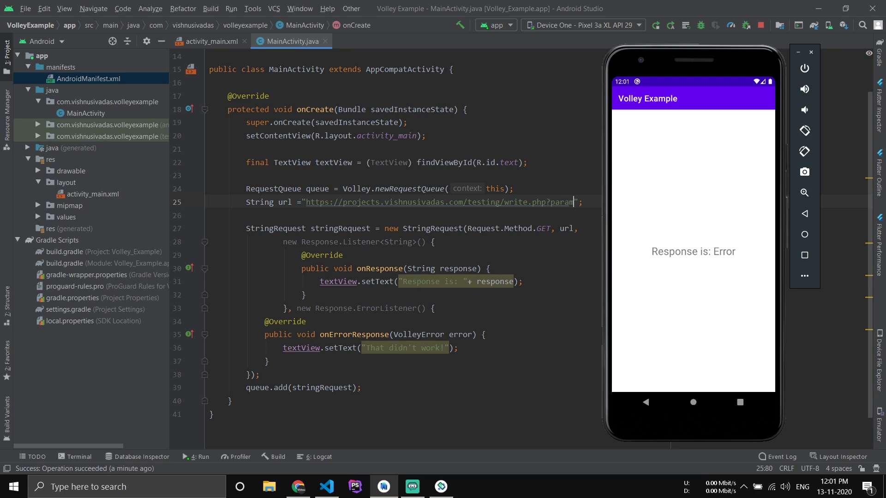
{"action": "type", "text": "="}
{"action": "type", "text": "abc"}
Complete the URL as write.php?param=abc and rerun the app, getting 'Response is: Success'.
{"action": "key", "text": "Up"}
{"action": "double_click", "coordinate": [561, 203]}
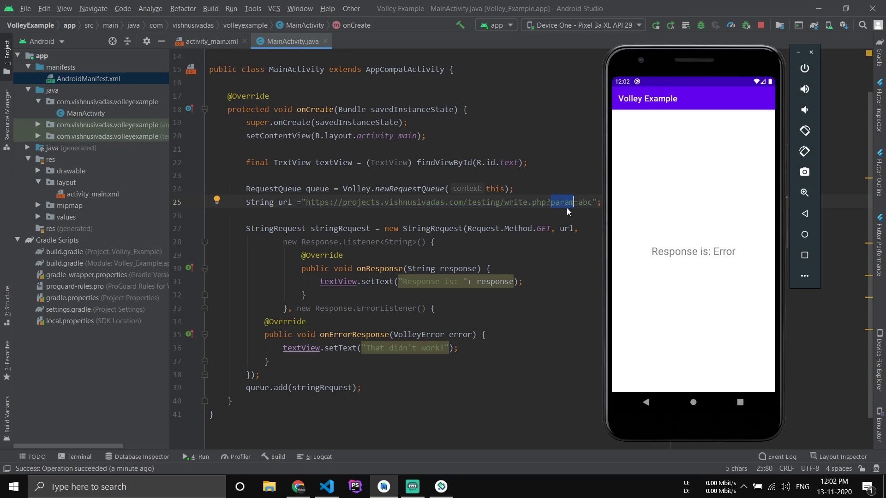
{"action": "double_click", "coordinate": [587, 203]}
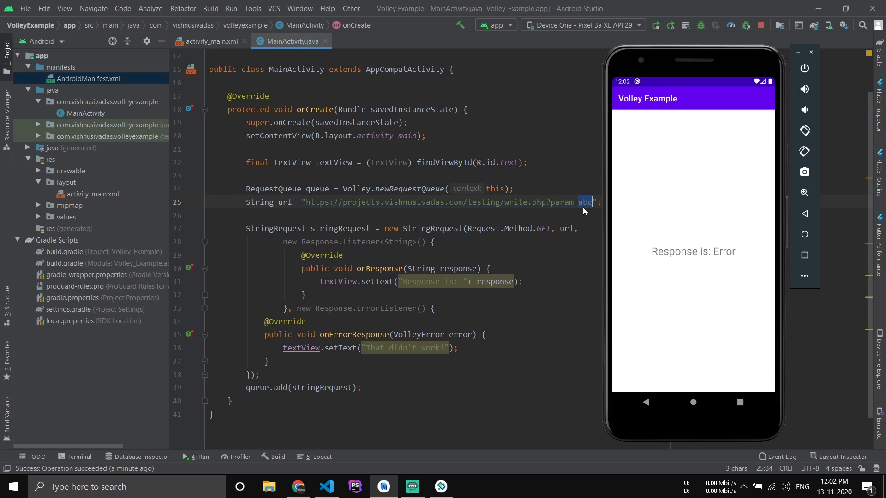
{"action": "left_click", "coordinate": [657, 28]}
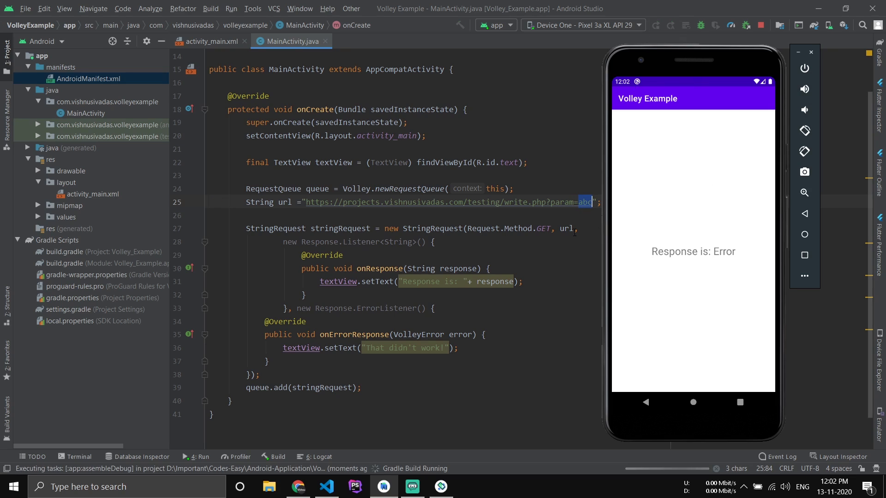
{"action": "left_click", "coordinate": [575, 228]}
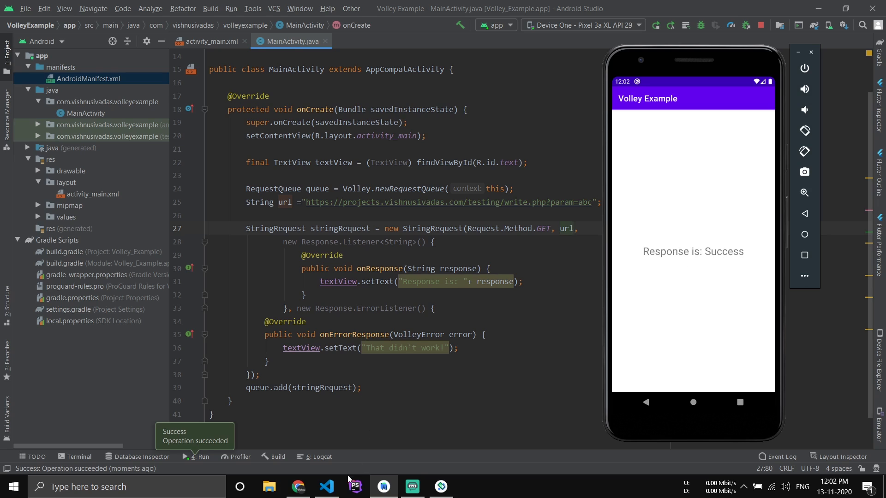
Switch to write.php in Visual Studio Code and highlight _REQUEST in the isset check.
{"action": "left_click", "coordinate": [327, 486]}
{"action": "double_click", "coordinate": [146, 69]}
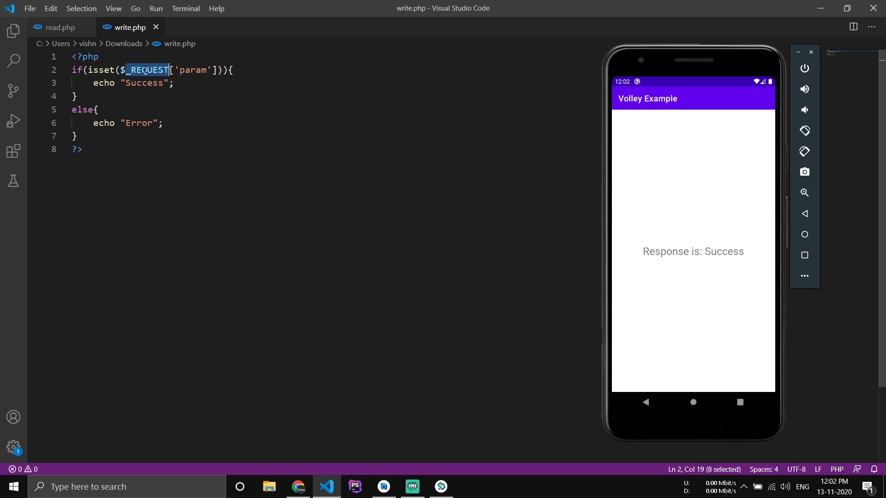
Try $_GET in write.php's check, then undo back to $_REQUEST leaving the script unchanged.
{"action": "mouse_move", "coordinate": [146, 70]}
{"action": "key", "text": "Return"}
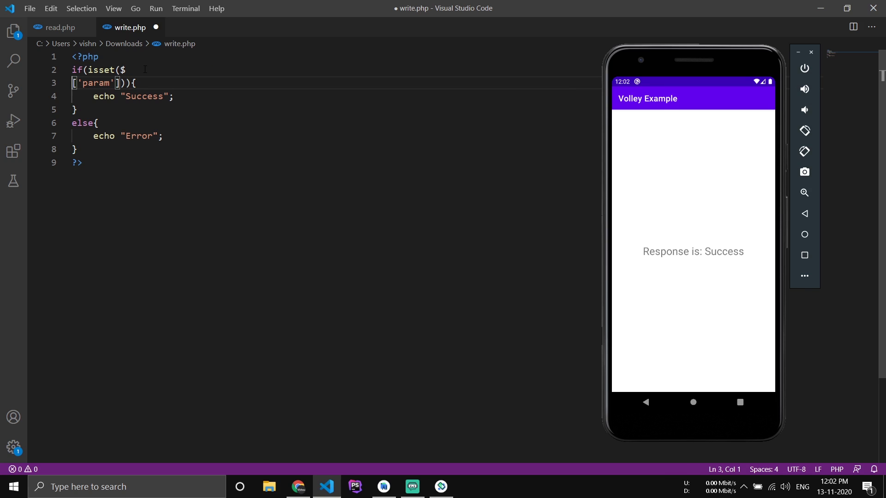
{"action": "key", "text": "ctrl+z"}
{"action": "key", "text": "ctrl+s"}
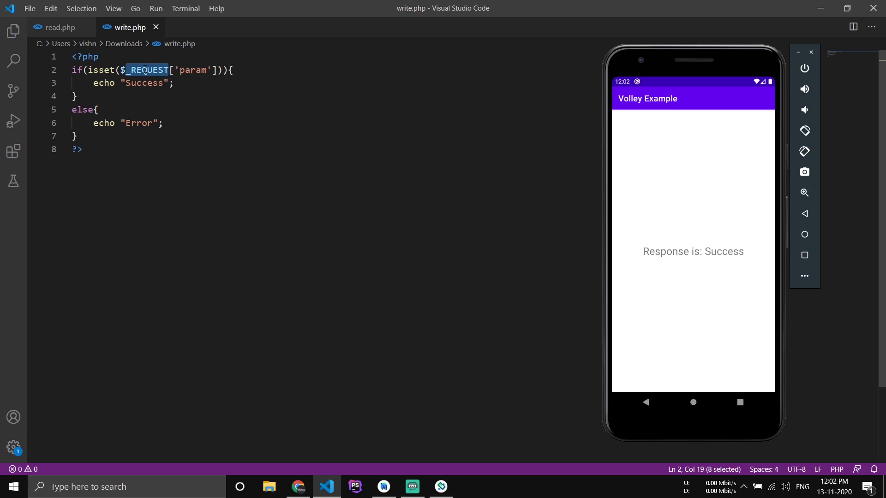
{"action": "type", "text": "_"}
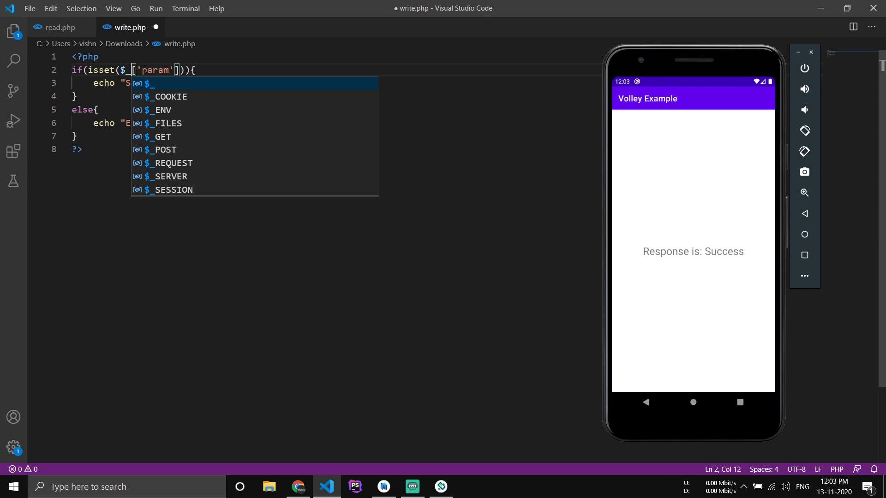
{"action": "type", "text": "GET"}
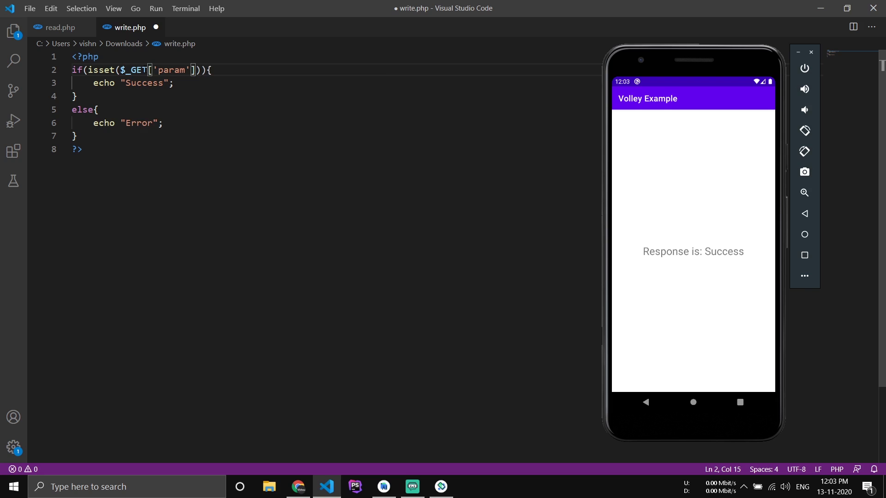
{"action": "key", "text": "ctrl+z"}
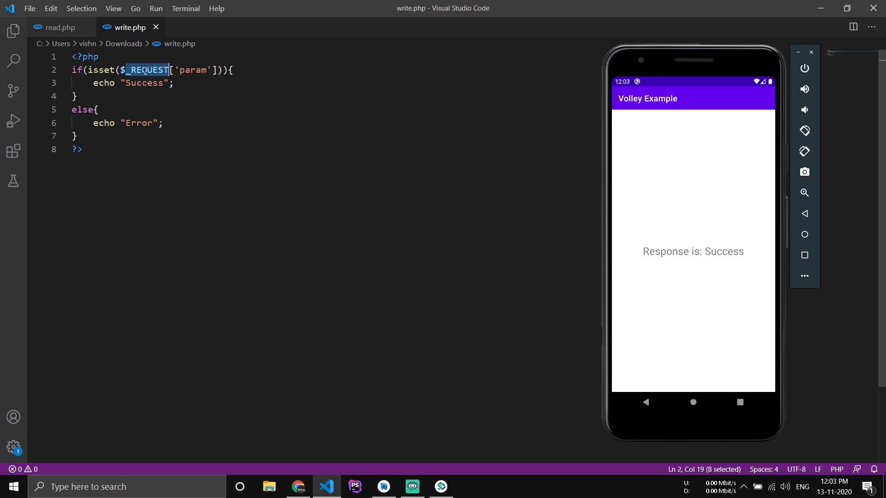
Change the StringRequest method from Request.Method.GET to Request.Method.POST.
{"action": "left_click", "coordinate": [819, 9]}
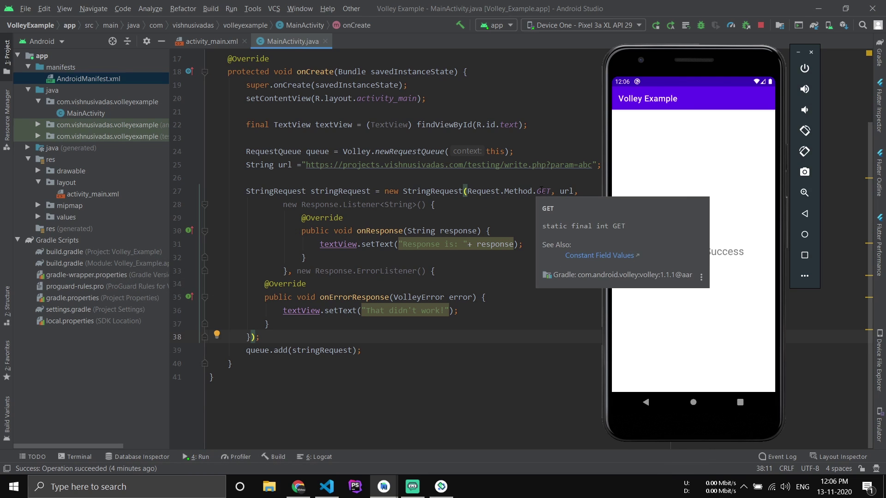
{"action": "double_click", "coordinate": [541, 190]}
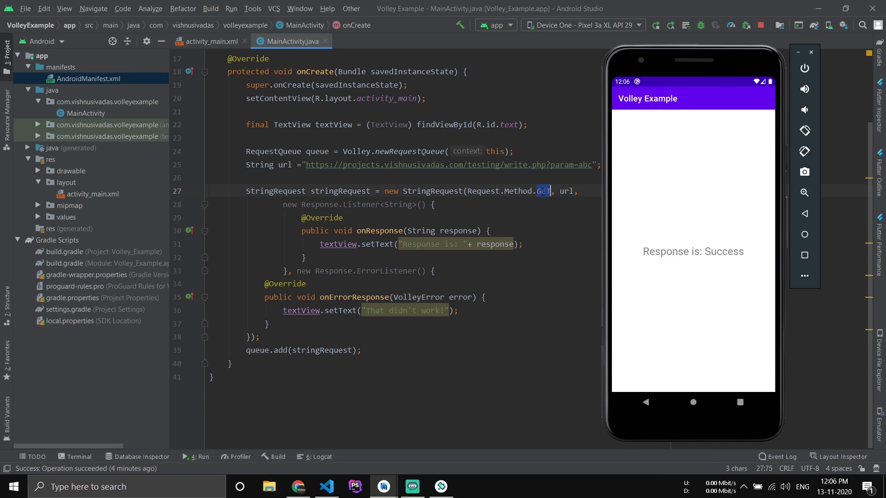
{"action": "type", "text": "P"}
{"action": "type", "text": "O"}
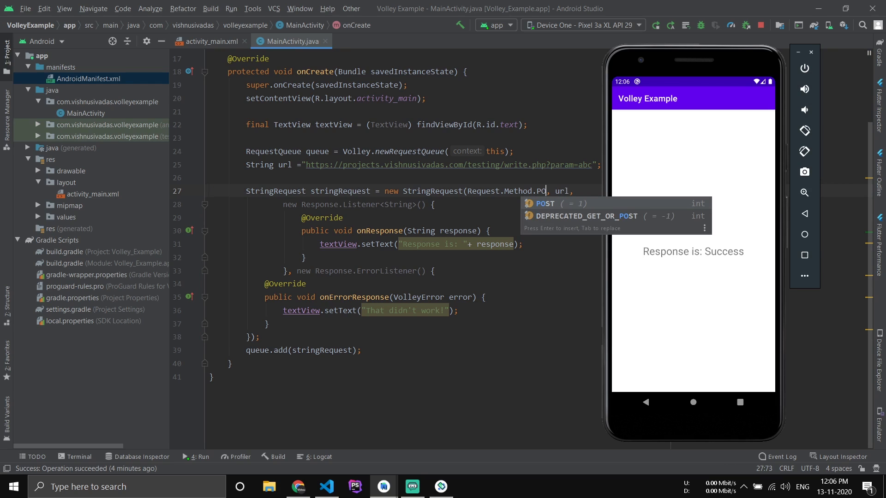
{"action": "key", "text": "Return"}
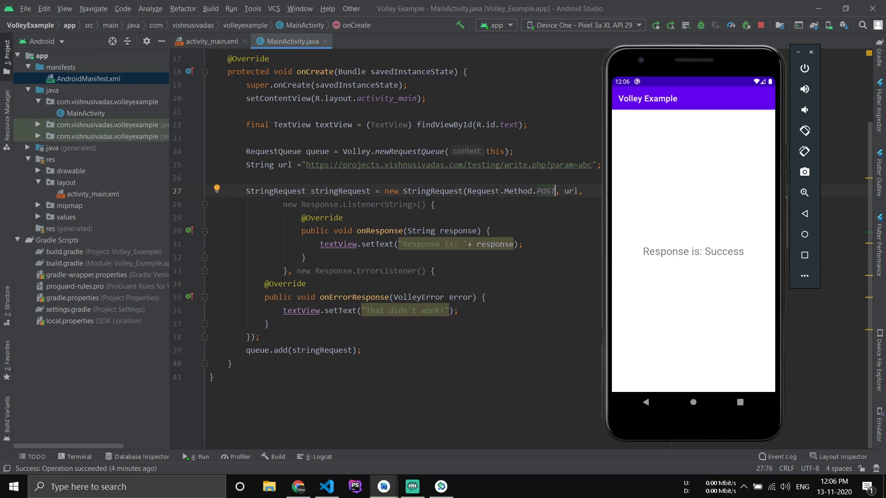
{"action": "double_click", "coordinate": [498, 191]}
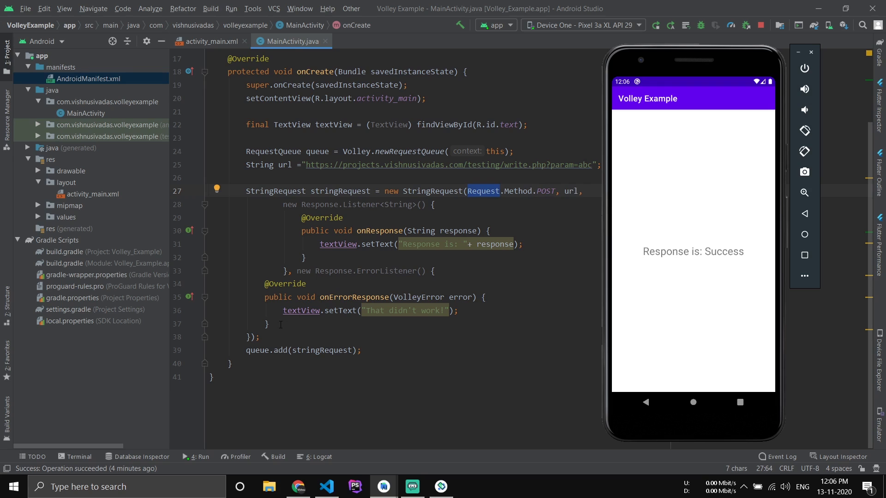
Open an empty anonymous-class brace block after the request's closing parenthesis on line 38.
{"action": "left_click", "coordinate": [256, 338]}
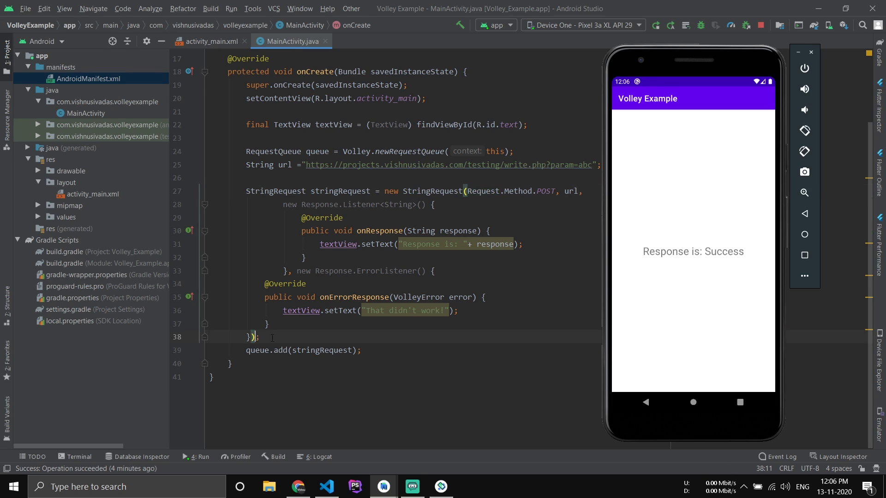
{"action": "type", "text": "{"}
{"action": "key", "text": "Return"}
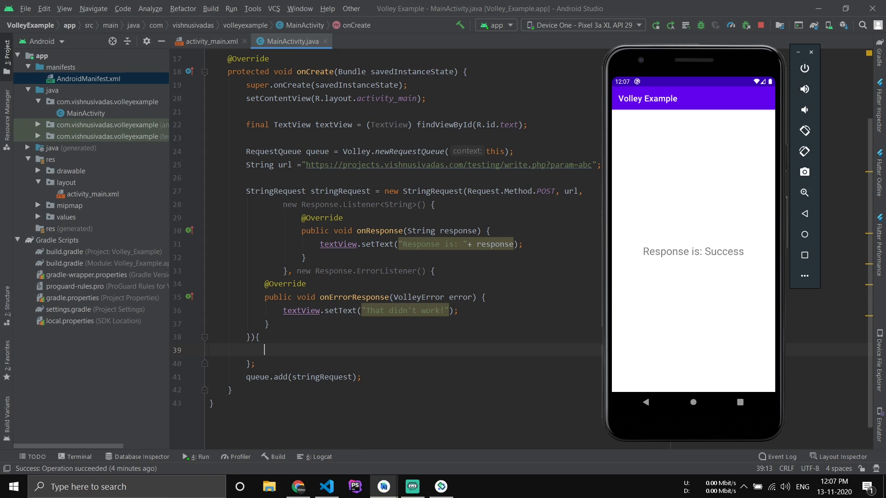
{"action": "type", "text": "p"}
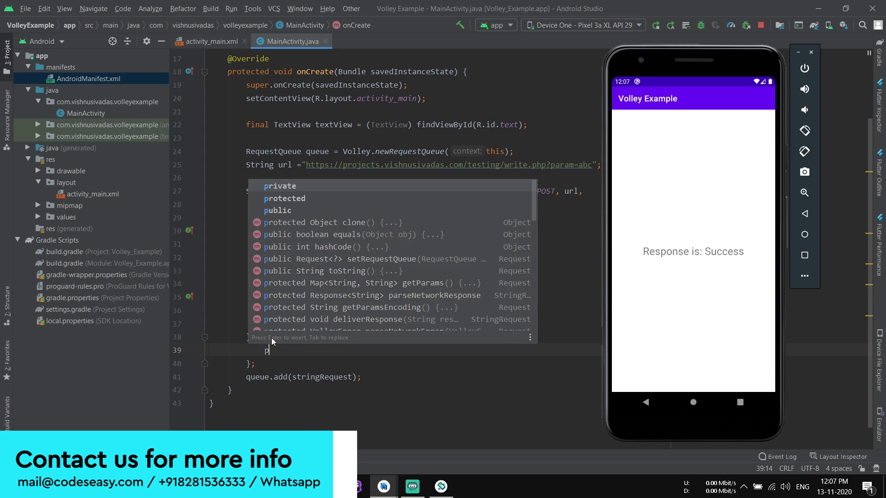
{"action": "type", "text": "rotected Map<>"}
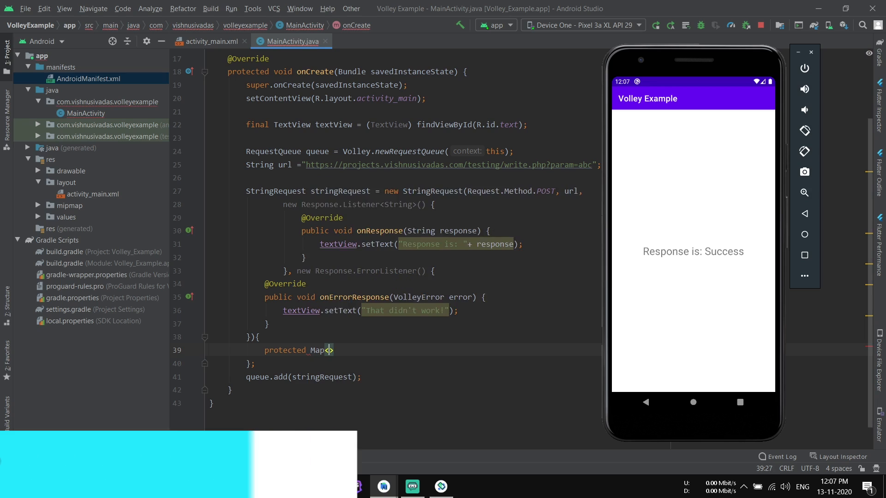
{"action": "type", "text": "Str"}
{"action": "type", "text": "ii"}
Override getParams returning Map<String, String> and import Map.
{"action": "key", "text": "BackSpace"}
{"action": "key", "text": "BackSpace"}
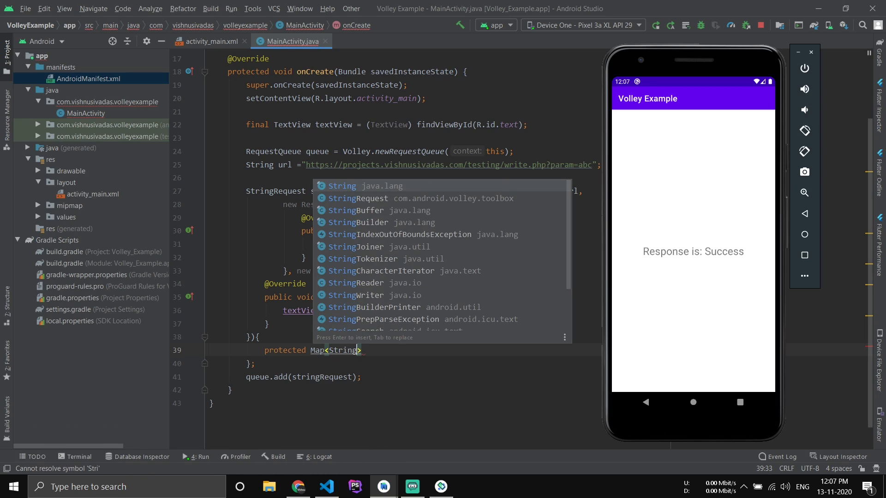
{"action": "type", "text": "ing"}
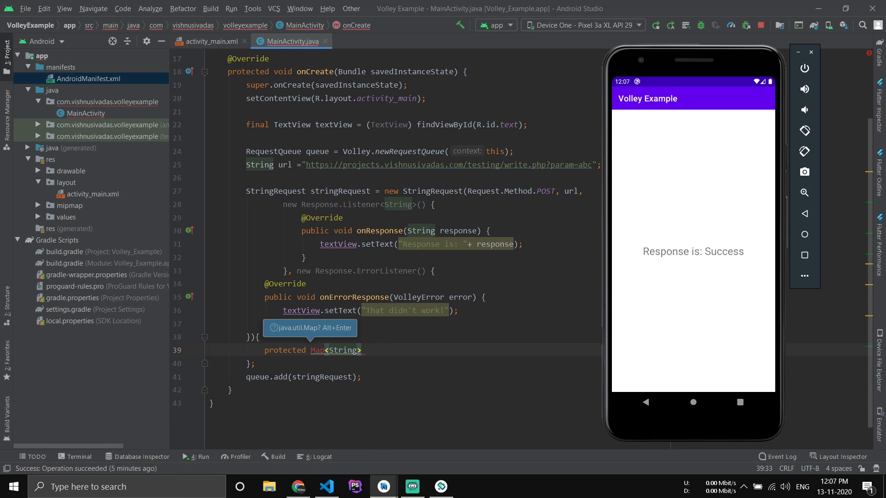
{"action": "type", "text": ", "}
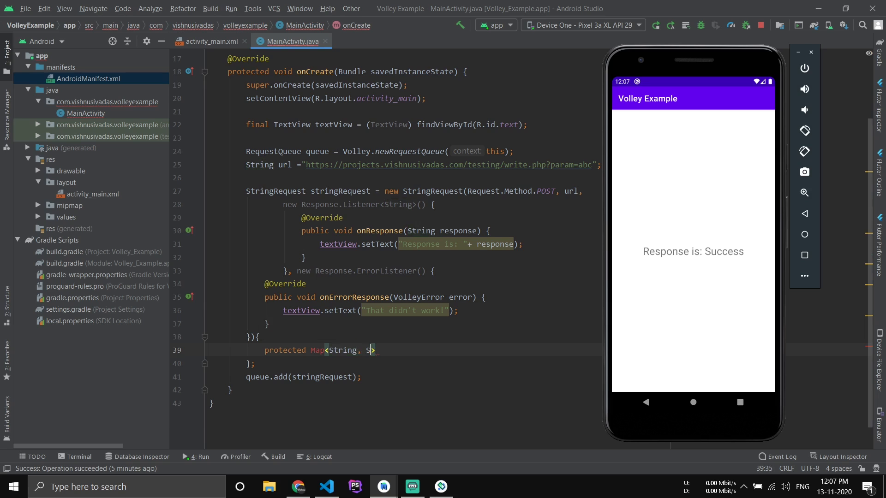
{"action": "type", "text": "String> get"}
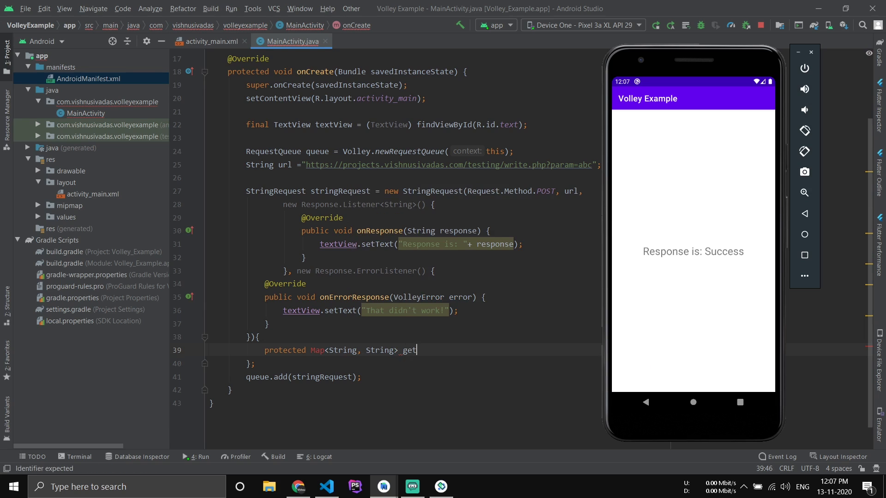
{"action": "type", "text": "Params()"}
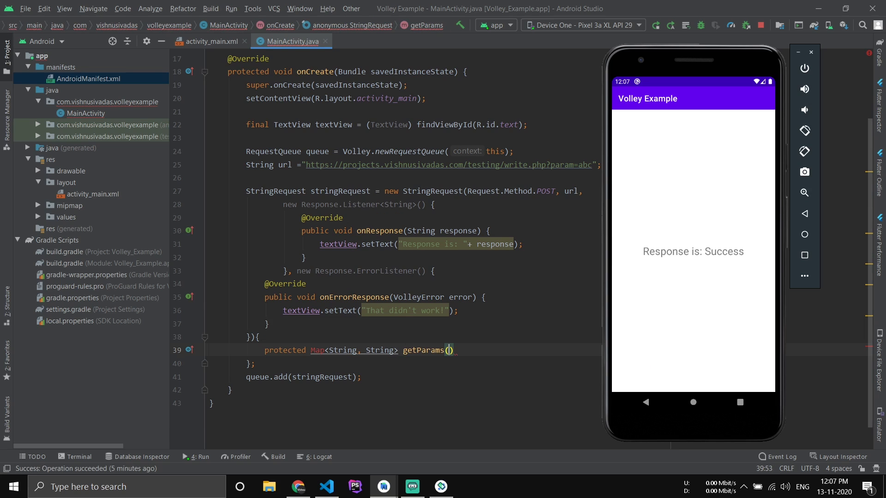
{"action": "type", "text": "{"}
{"action": "key", "text": "Return"}
{"action": "key", "text": "alt+Return"}
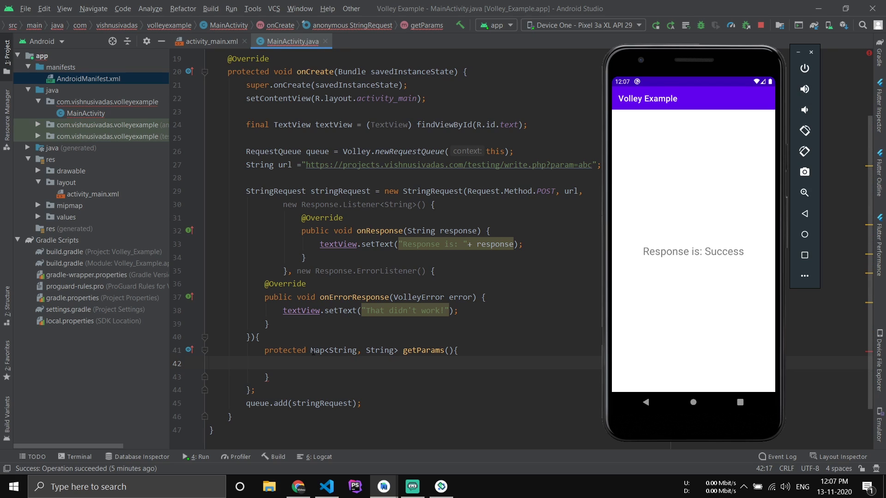
{"action": "left_click", "coordinate": [436, 347]}
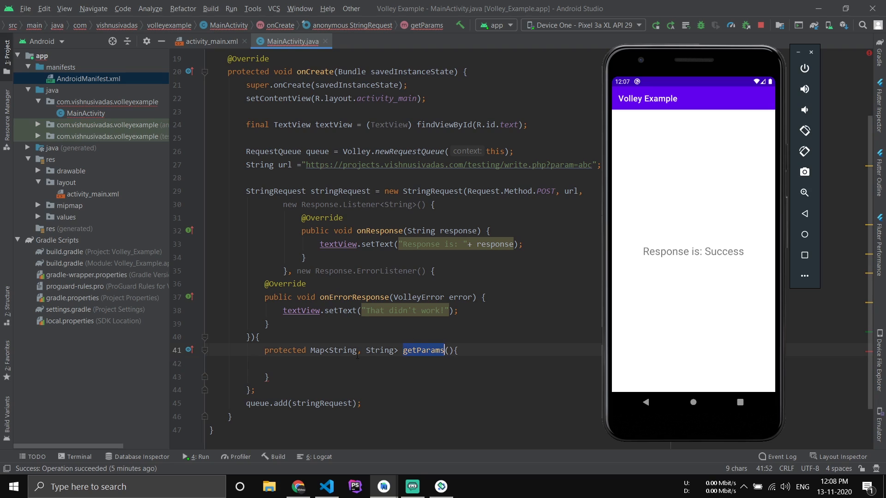
{"action": "left_click", "coordinate": [320, 351]}
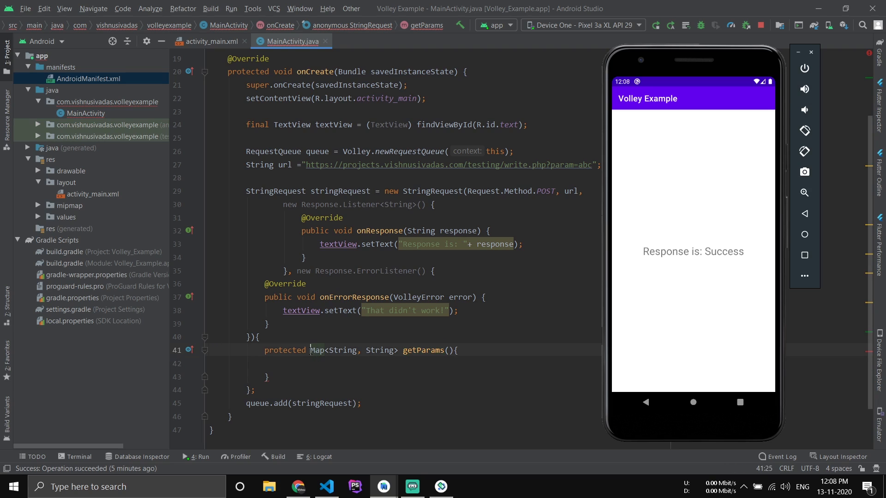
{"action": "left_click_drag", "start_coordinate": [310, 350], "coordinate": [399, 350]}
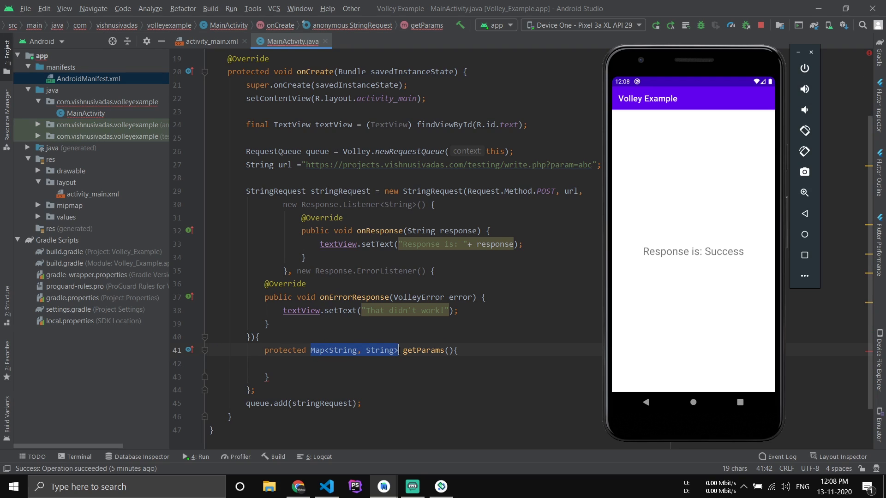
{"action": "left_click", "coordinate": [350, 362]}
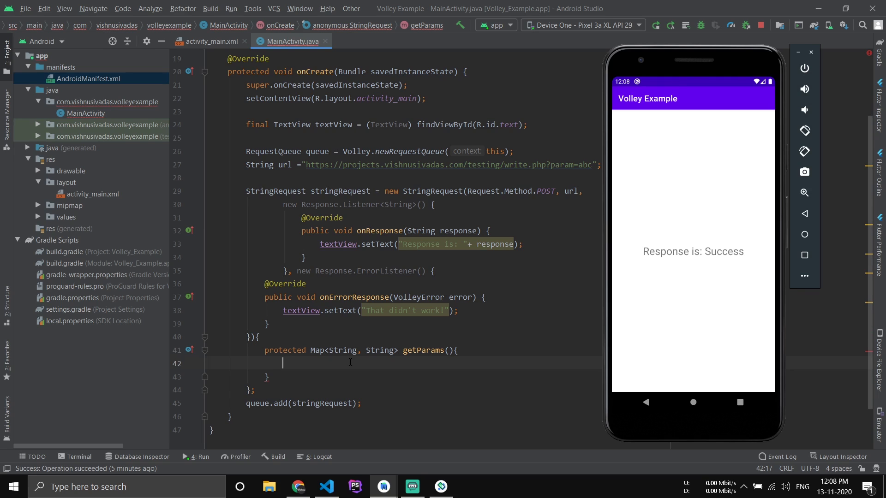
{"action": "type", "text": "M"}
{"action": "type", "text": "ap<"}
{"action": "type", "text": "S"}
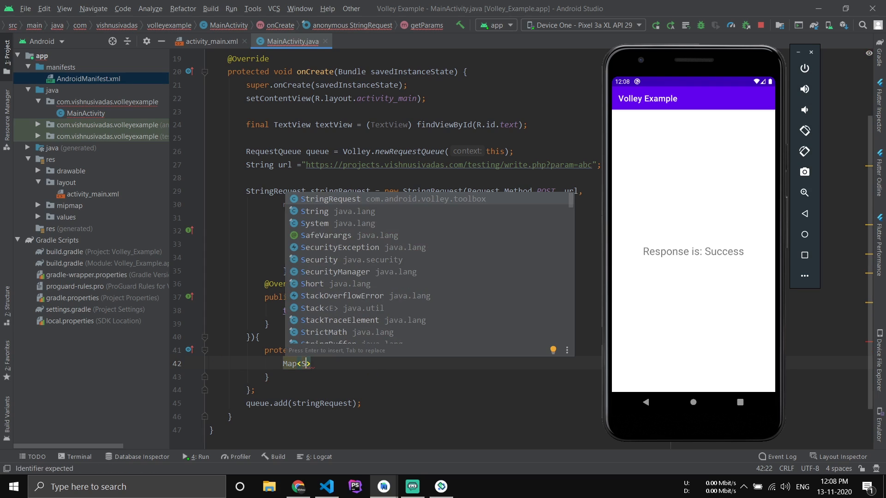
{"action": "type", "text": "tring, S"}
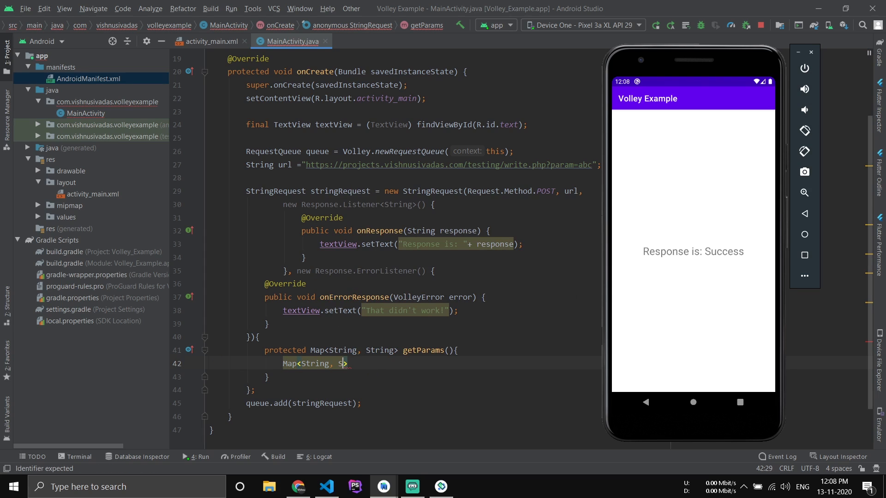
{"action": "type", "text": "t"}
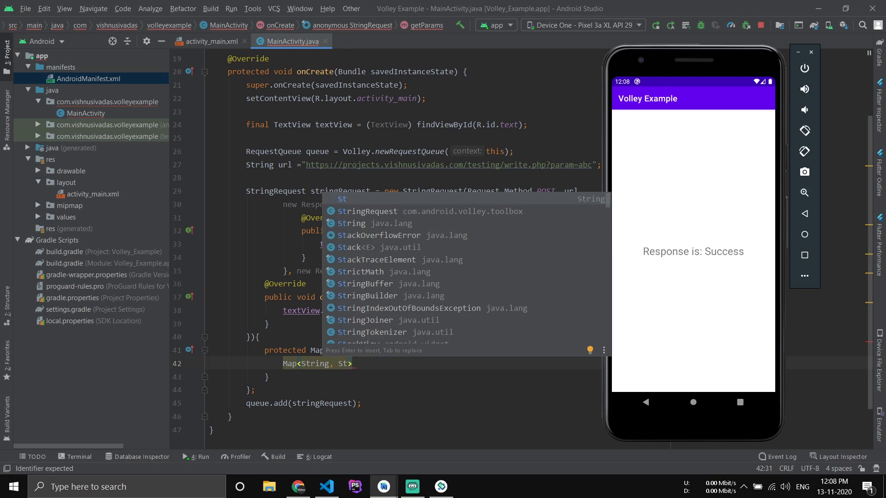
{"action": "type", "text": "ri"}
Inside getParams, create HashMap param, put "param" = "abc", and return param.
{"action": "key", "text": "Down"}
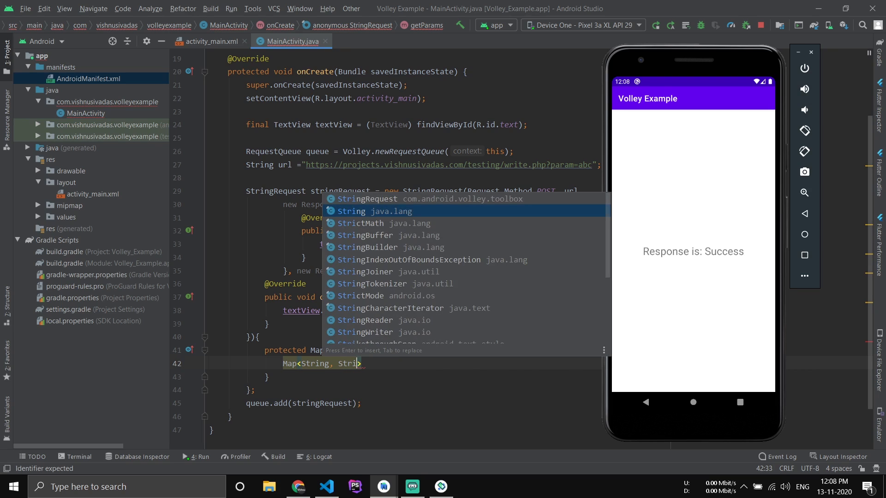
{"action": "key", "text": "Return"}
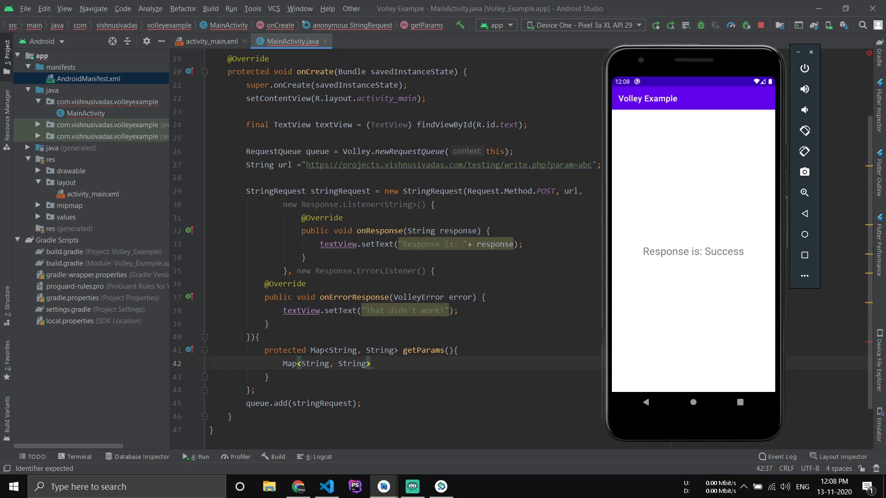
{"action": "type", "text": "par"}
{"action": "type", "text": "am "}
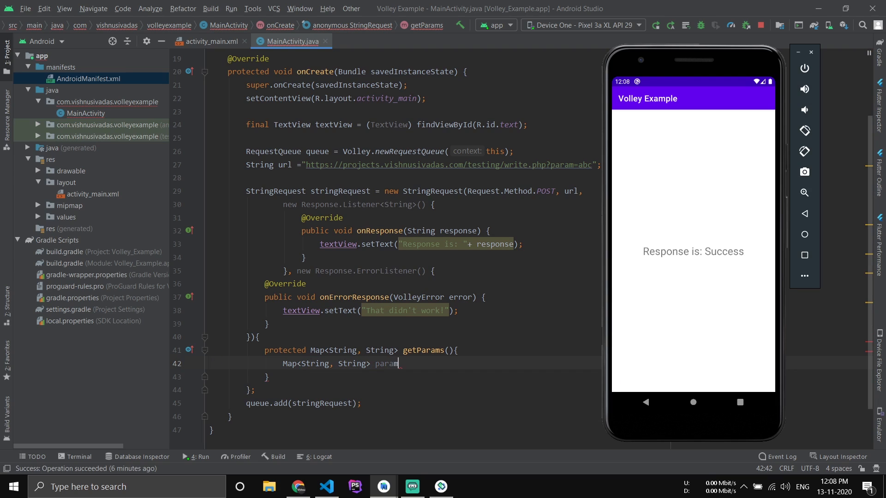
{"action": "type", "text": "="}
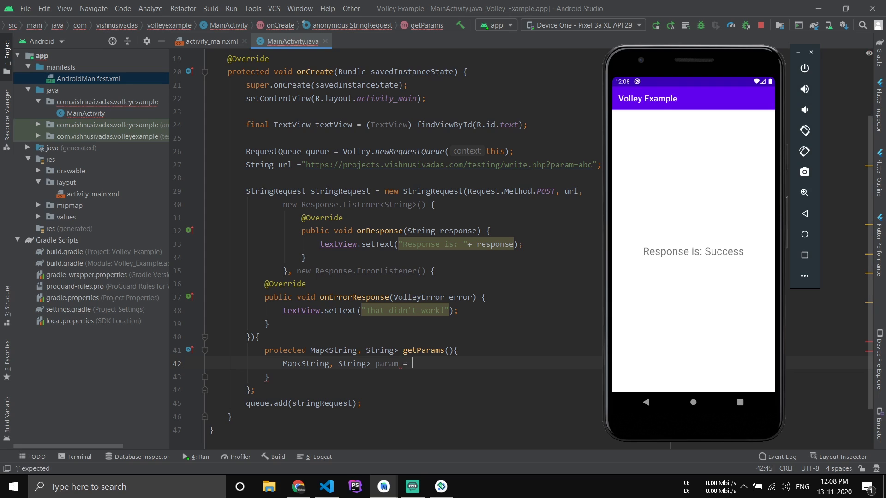
{"action": "type", "text": " new "}
{"action": "type", "text": "Has"}
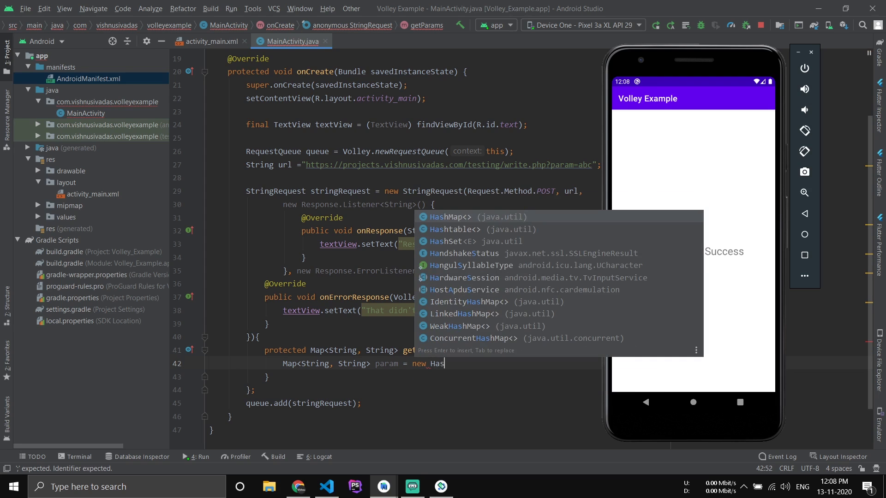
{"action": "key", "text": "Return"}
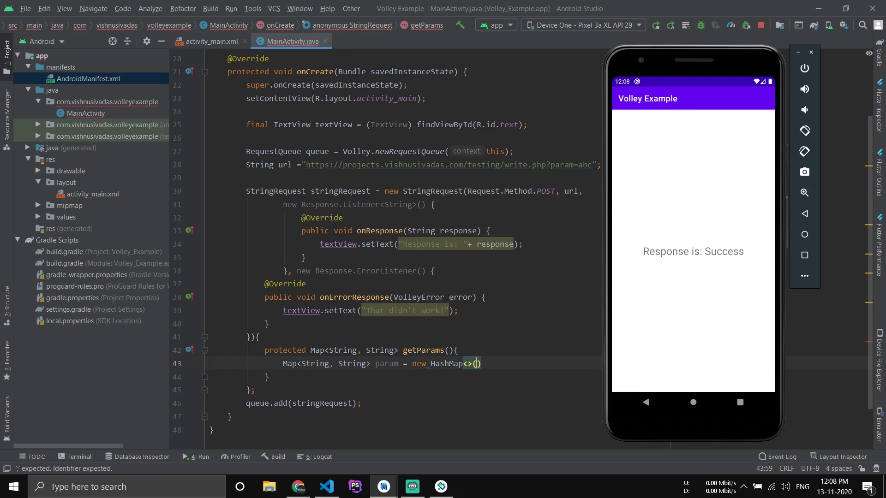
{"action": "type", "text": ";"}
{"action": "key", "text": "Return"}
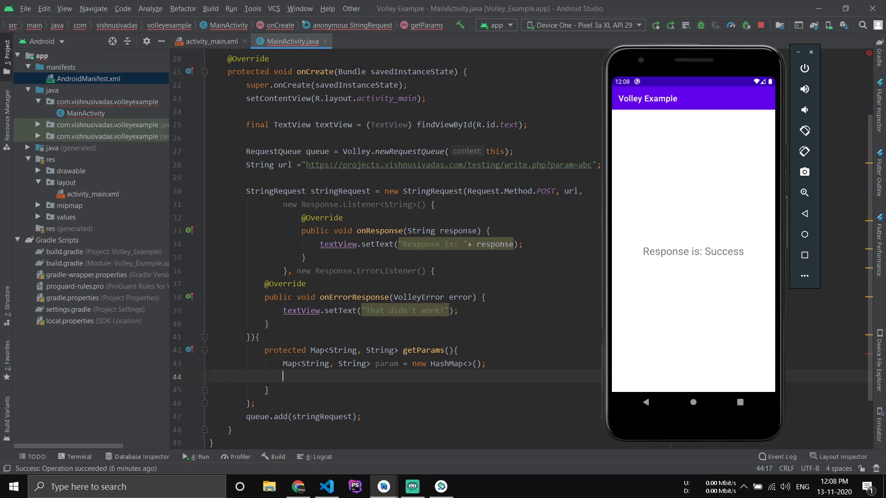
{"action": "type", "text": "p"}
{"action": "key", "text": "Return"}
{"action": "type", "text": "param."}
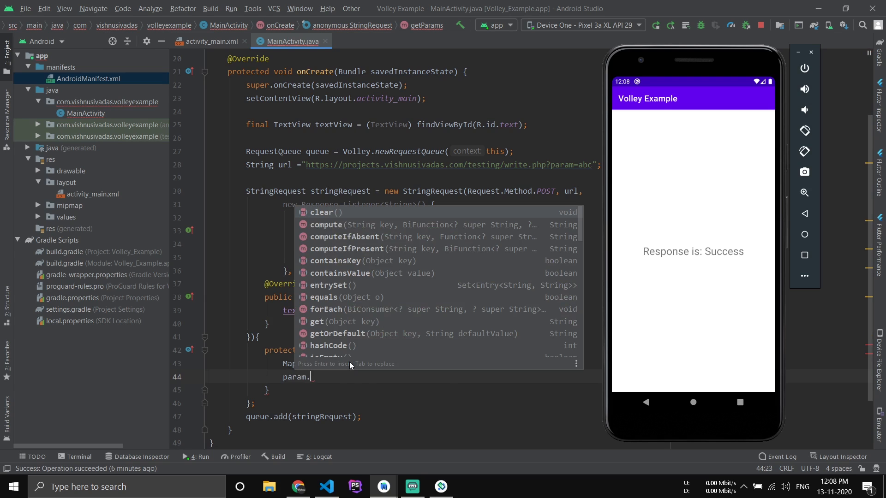
{"action": "type", "text": "p"}
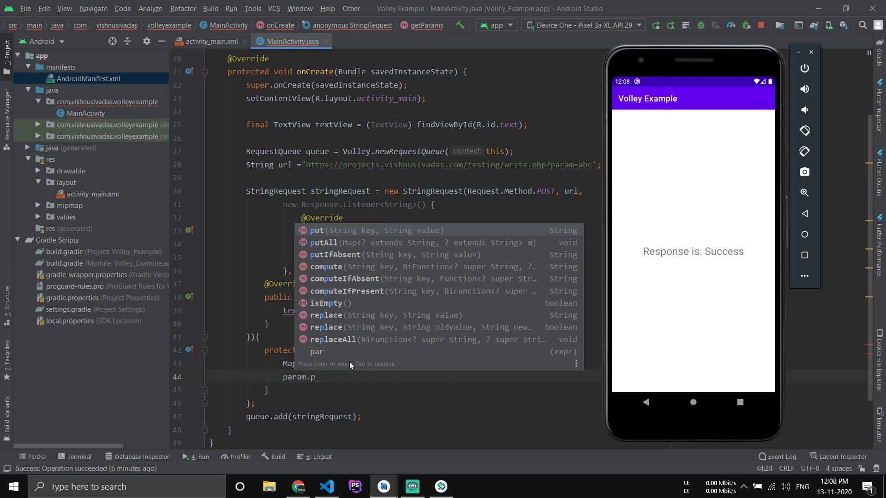
{"action": "key", "text": "Return"}
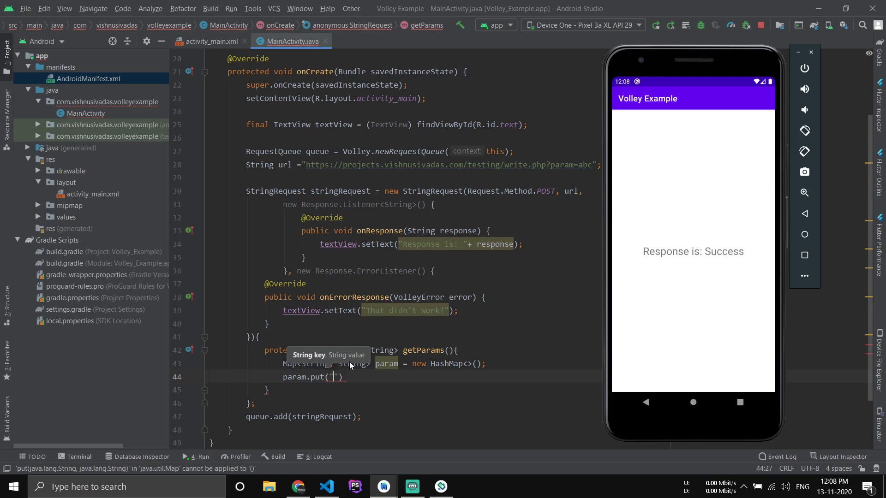
{"action": "type", "text": "\""}
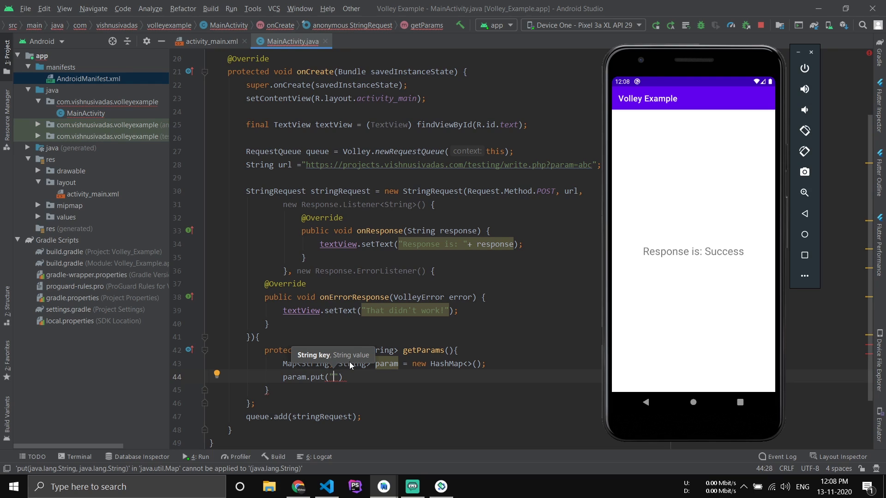
{"action": "type", "text": "param"}
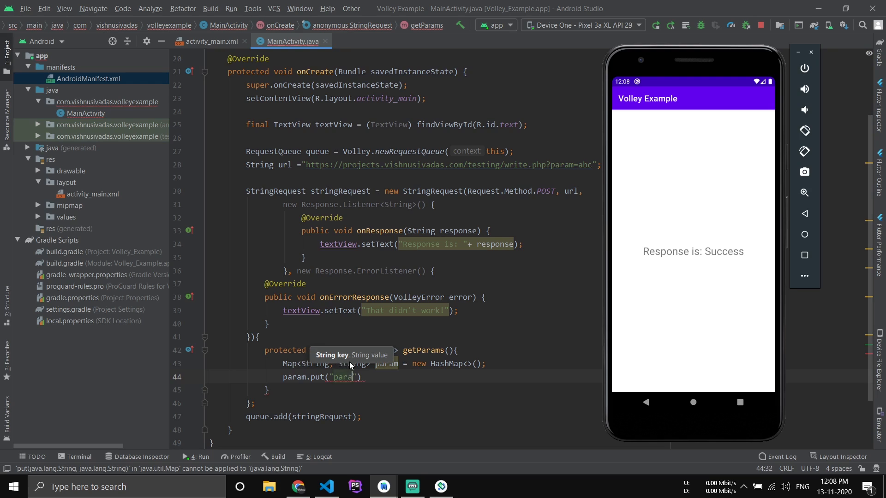
{"action": "type", "text": "\""}
{"action": "type", "text": "), "}
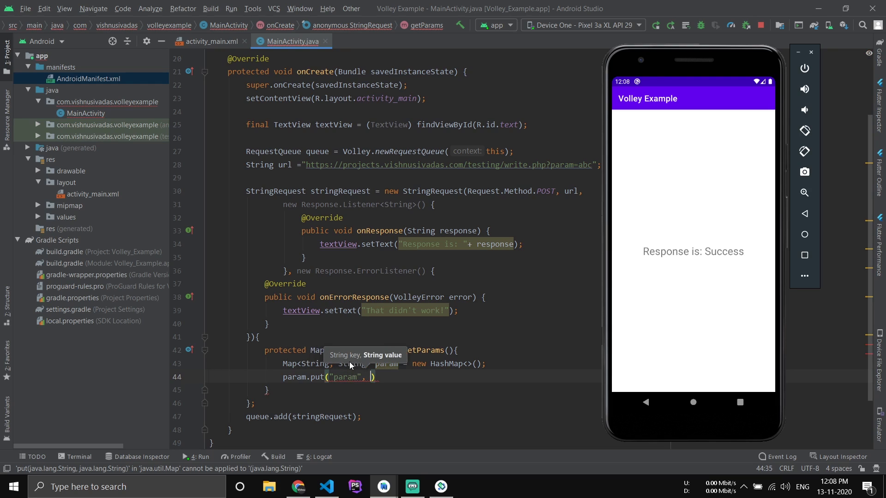
{"action": "type", "text": "\""}
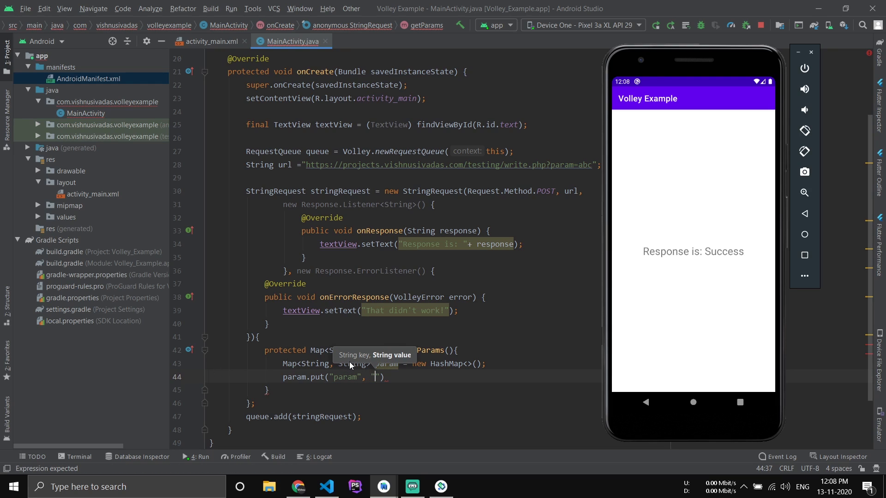
{"action": "type", "text": "ab"}
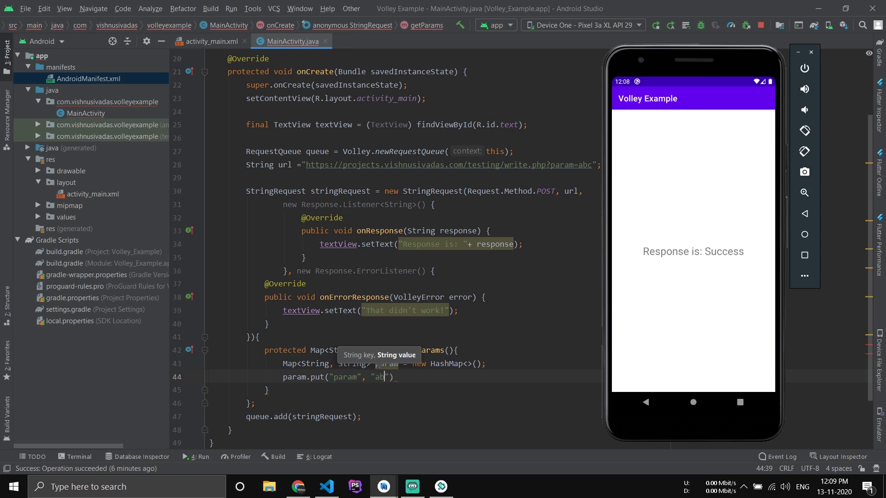
{"action": "type", "text": "c\""}
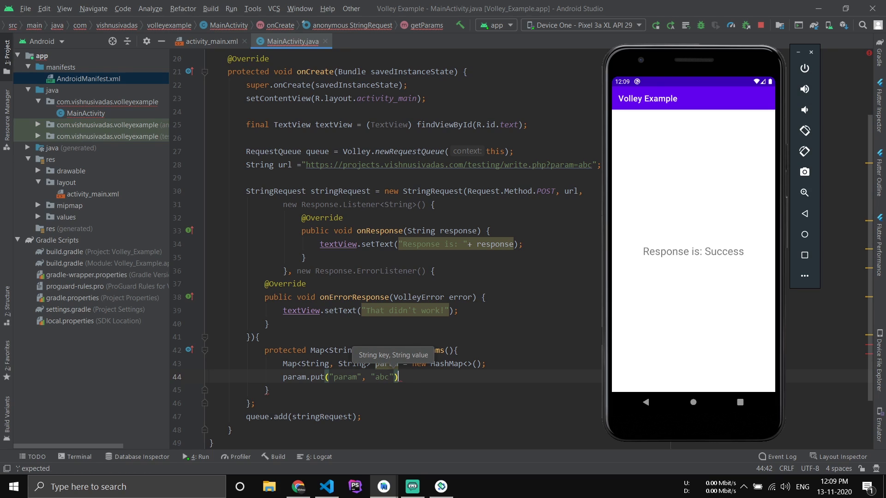
{"action": "type", "text": ");"}
{"action": "key", "text": "Return"}
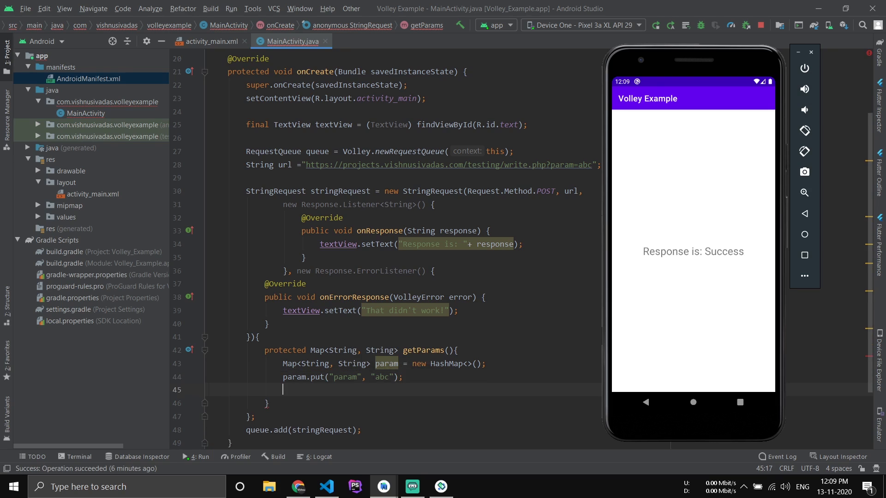
{"action": "type", "text": "ret"}
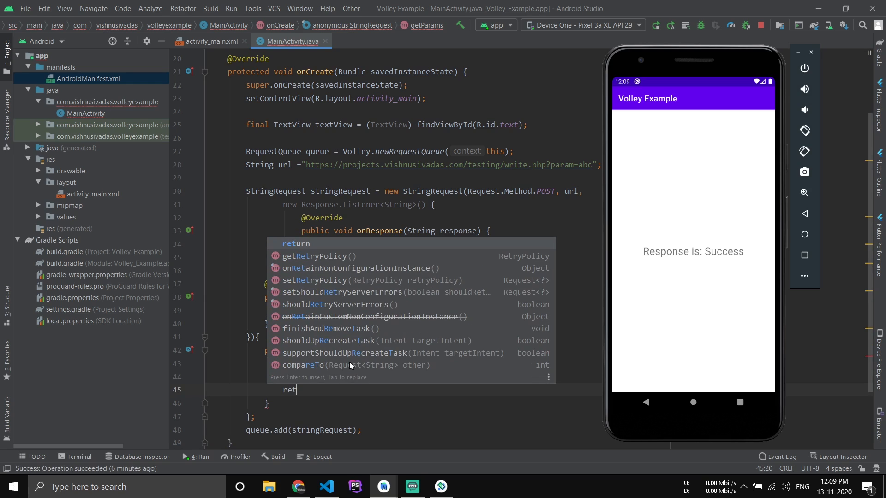
{"action": "key", "text": "Return"}
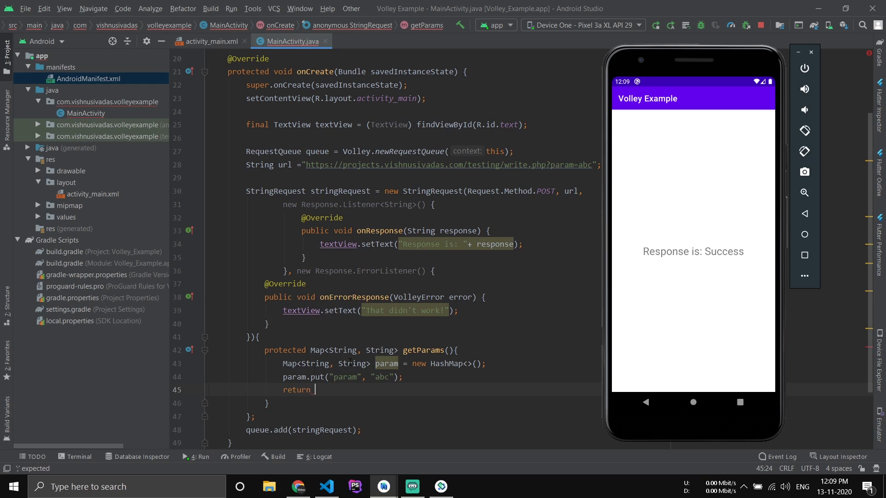
{"action": "type", "text": "p"}
{"action": "key", "text": "Return"}
{"action": "type", "text": ";"}
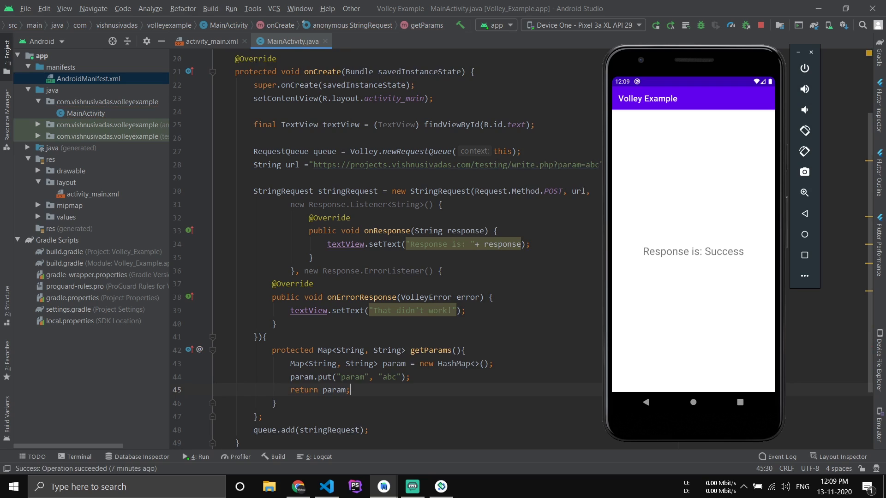
Rename the map variable to paramV in its declaration, put call and return statement.
{"action": "double_click", "coordinate": [408, 361]}
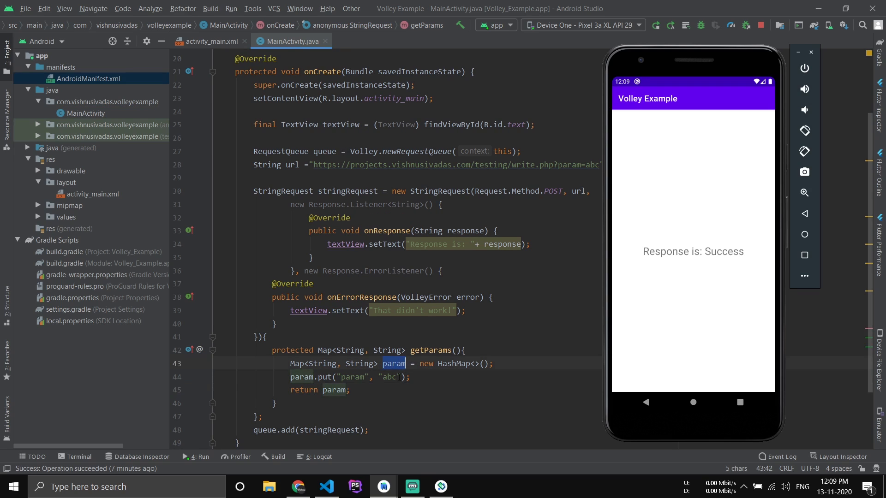
{"action": "left_click", "coordinate": [408, 366]}
{"action": "mouse_move", "coordinate": [384, 351]}
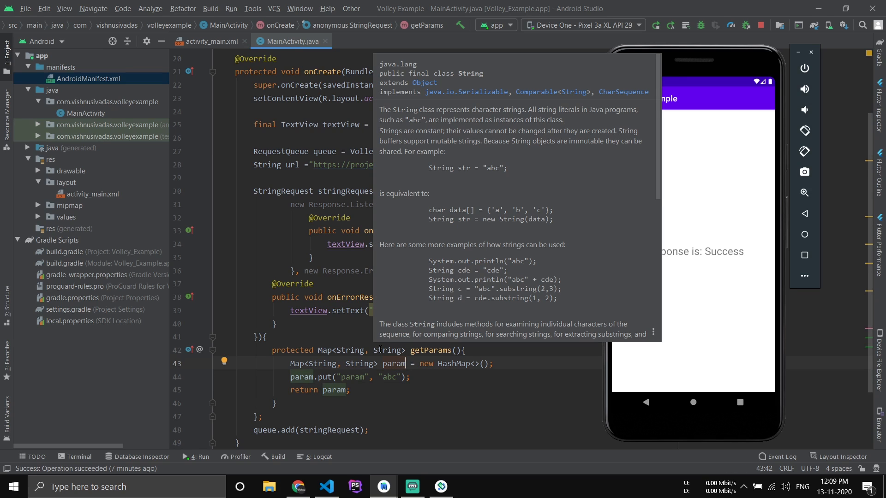
{"action": "type", "text": "V"}
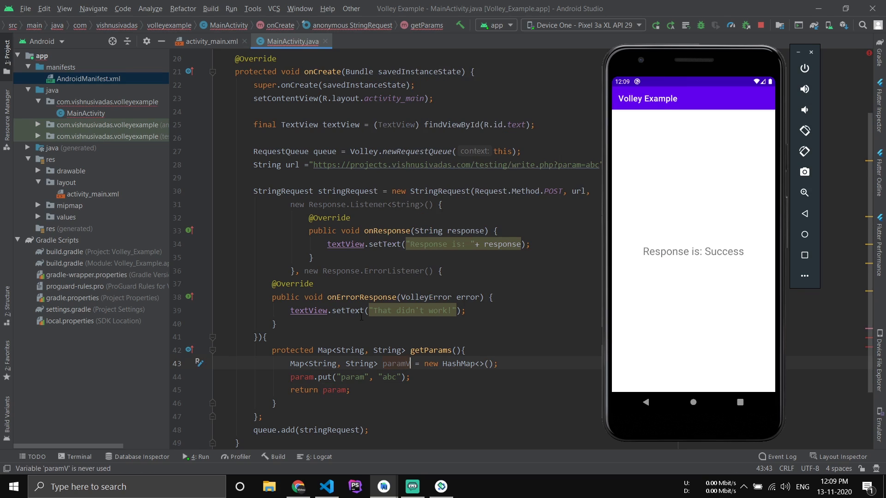
{"action": "left_click", "coordinate": [317, 377]}
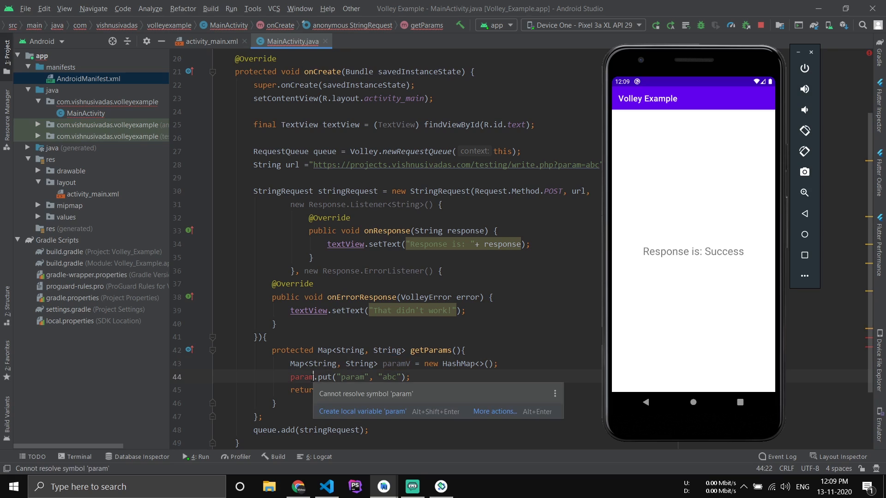
{"action": "type", "text": "V"}
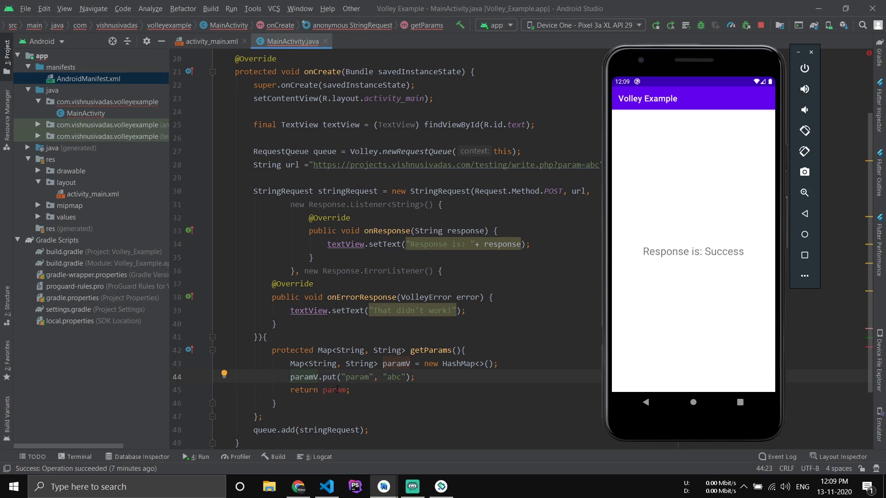
{"action": "left_click", "coordinate": [348, 391]}
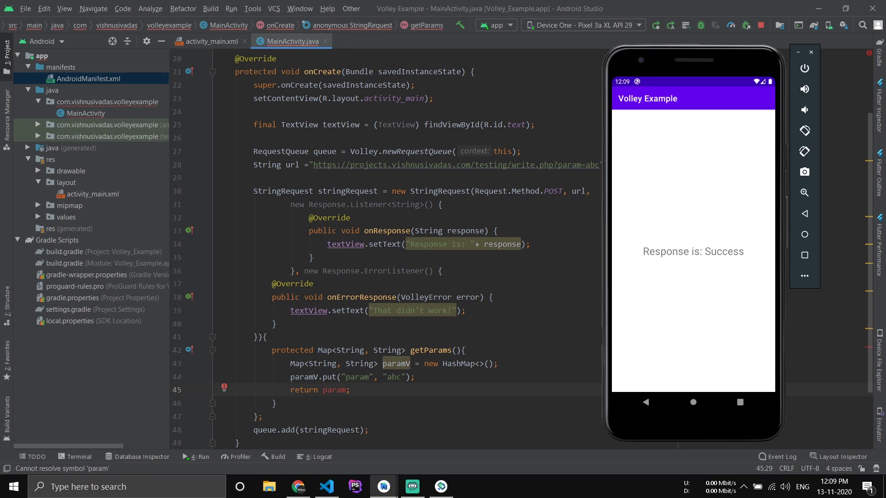
{"action": "type", "text": "V"}
{"action": "left_click_drag", "start_coordinate": [555, 163], "coordinate": [601, 164]}
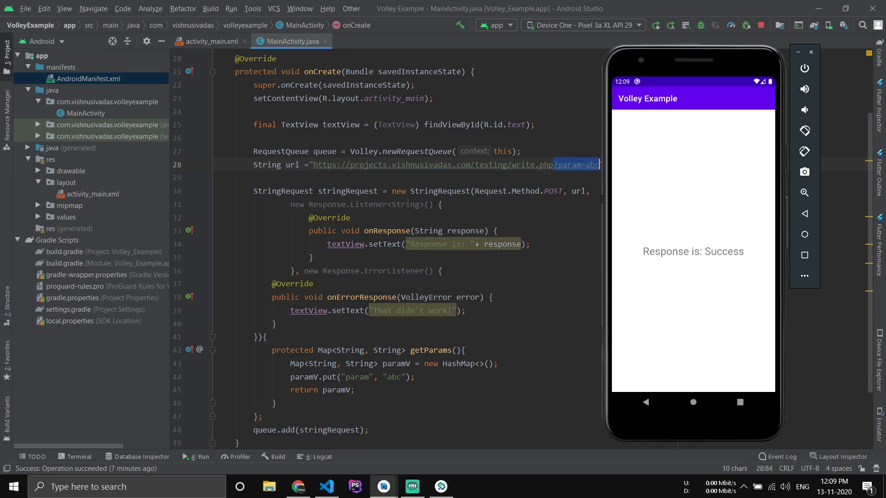
Remove ?param=abc from the URL and rerun the POST app, still showing 'Response is: Success'.
{"action": "key", "text": "BackSpace"}
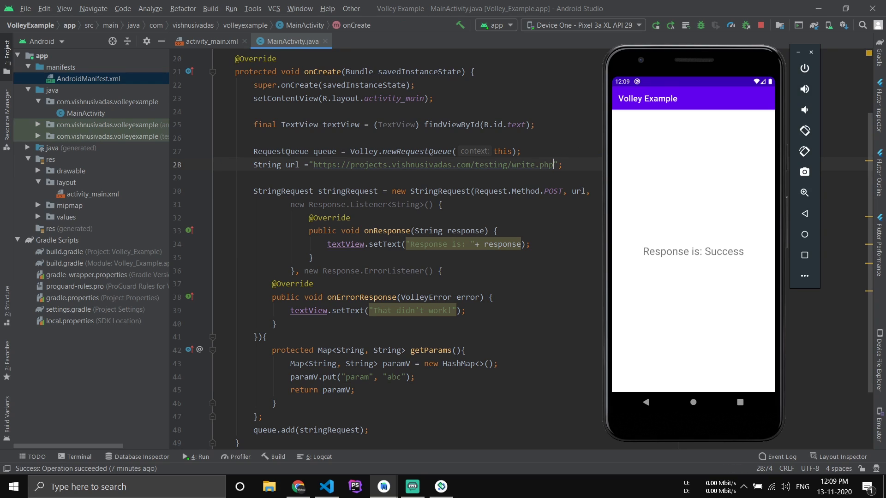
{"action": "double_click", "coordinate": [552, 189]}
{"action": "left_click", "coordinate": [554, 165]}
{"action": "left_click", "coordinate": [653, 25]}
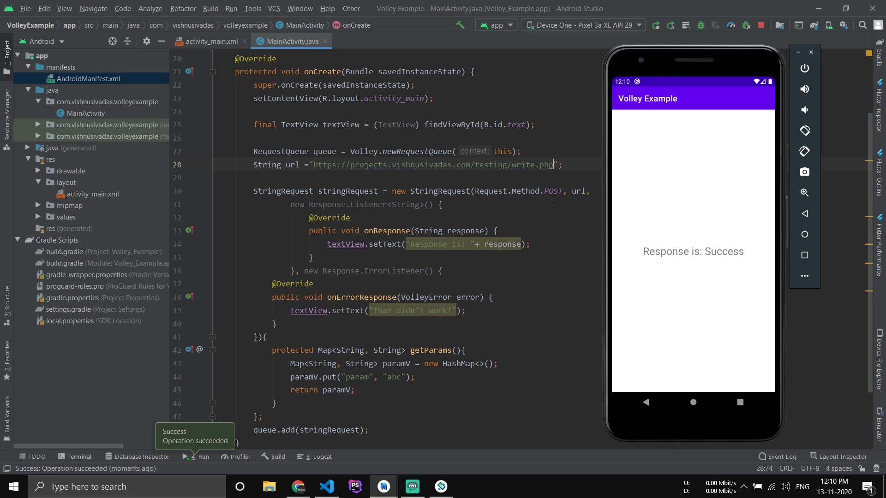
{"action": "left_click", "coordinate": [326, 487]}
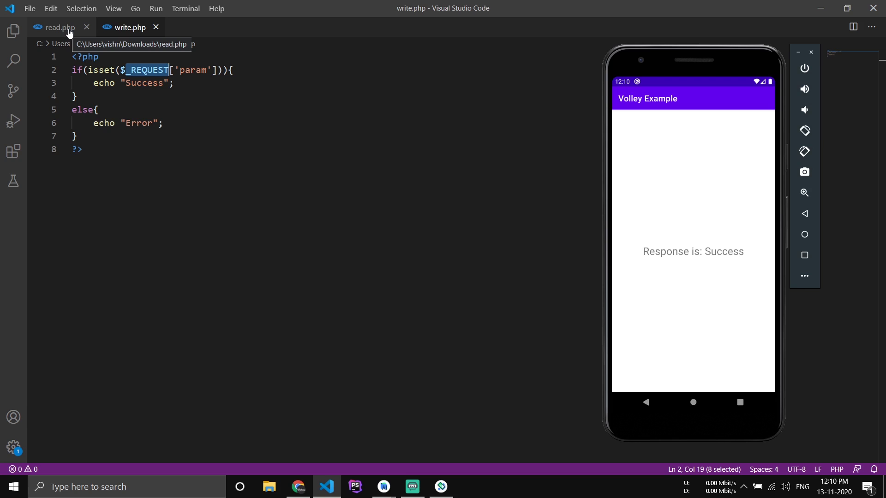
Review read.php and write.php in VS Code, highlighting the echo "Success" line.
{"action": "left_click", "coordinate": [69, 33]}
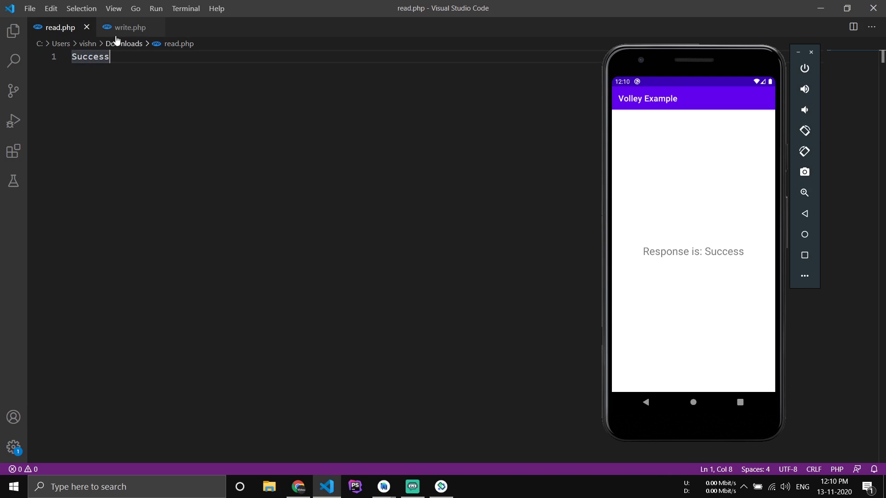
{"action": "left_click", "coordinate": [126, 30]}
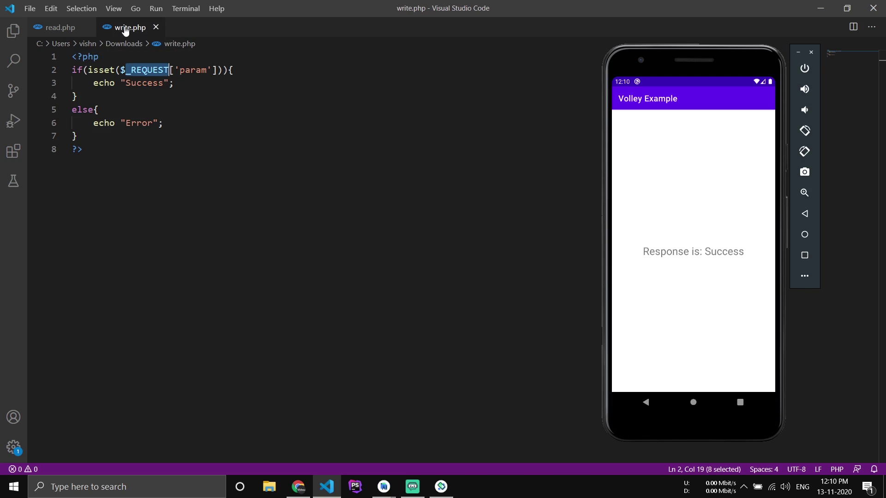
{"action": "left_click", "coordinate": [264, 223]}
{"action": "left_click_drag", "start_coordinate": [93, 82], "coordinate": [225, 83]}
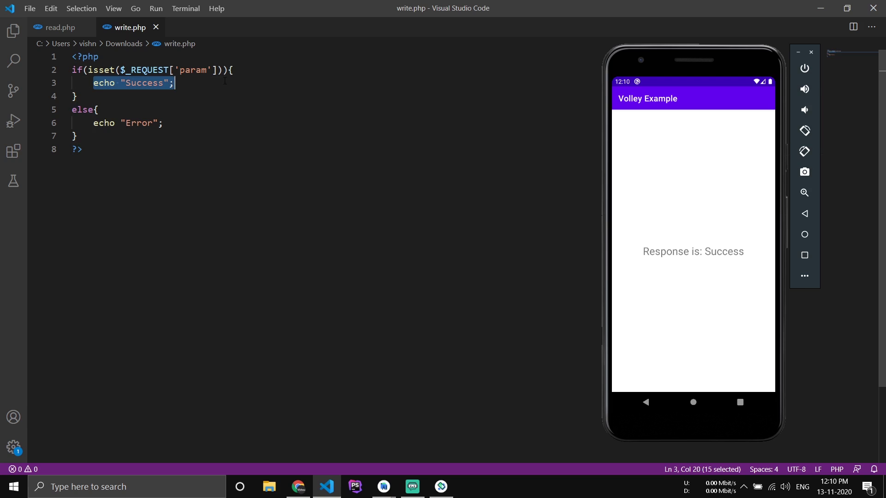
{"action": "key", "text": "Down"}
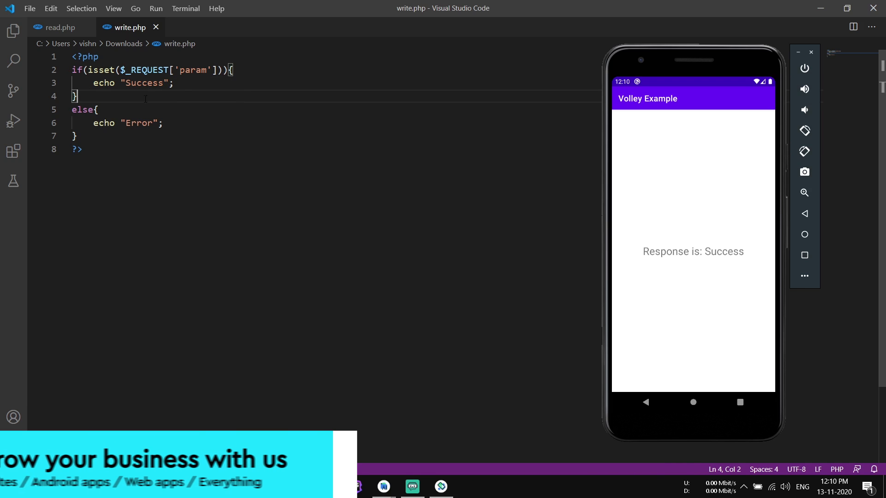
Revisit read.php, return to write.php and highlight the echo "Success" statement again.
{"action": "left_click", "coordinate": [60, 28]}
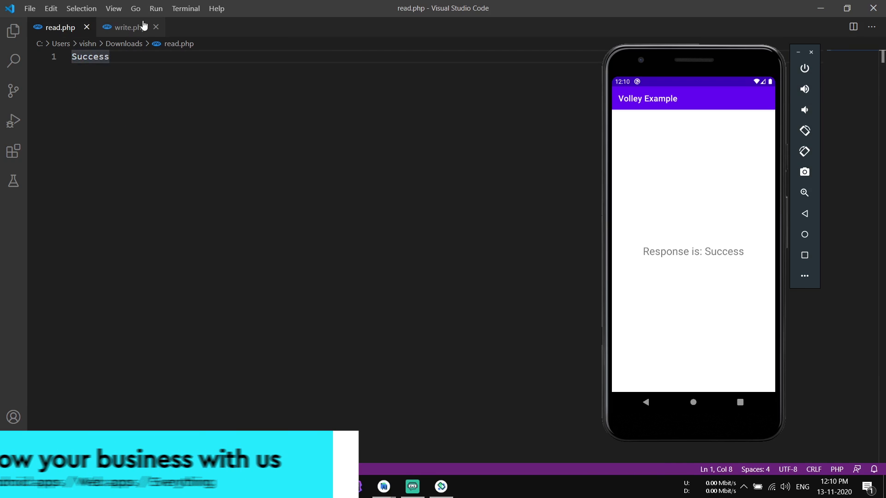
{"action": "left_click", "coordinate": [121, 27]}
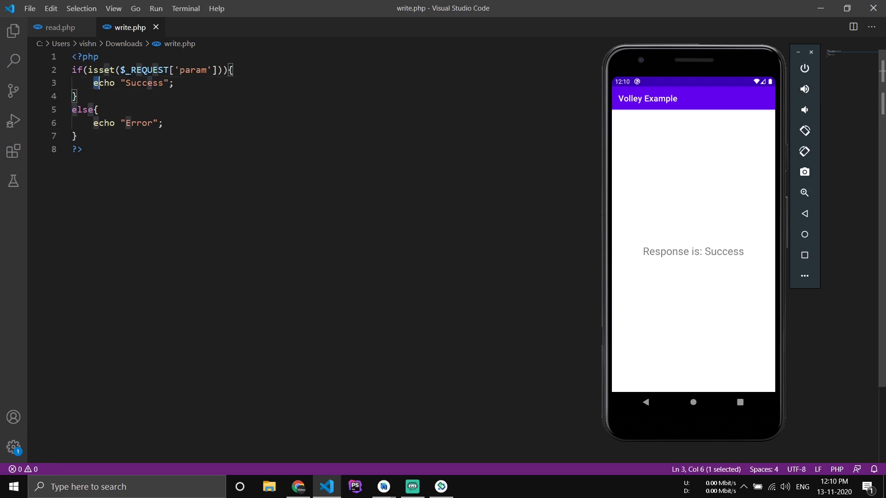
{"action": "mouse_move", "coordinate": [94, 82]}
{"action": "left_mouse_down"}
{"action": "mouse_move", "coordinate": [218, 70]}
{"action": "mouse_move", "coordinate": [180, 84]}
{"action": "left_mouse_up"}
{"action": "left_click", "coordinate": [183, 86]}
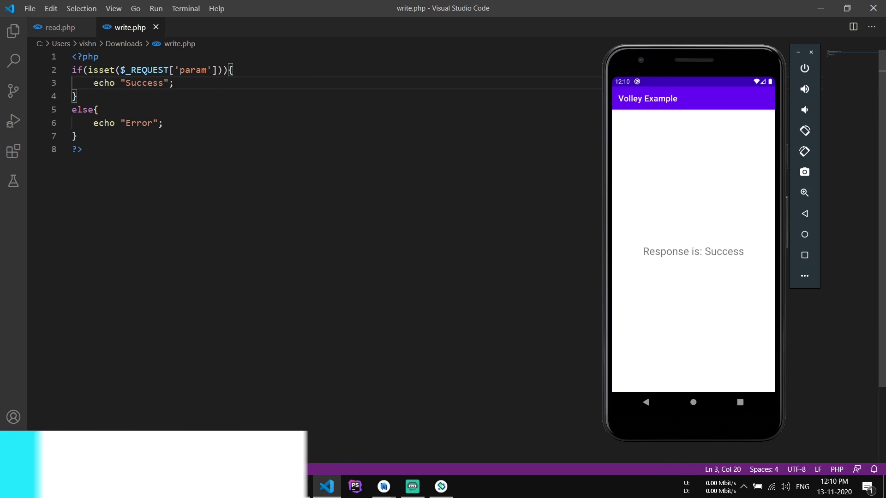
{"action": "left_click_drag", "start_coordinate": [94, 83], "coordinate": [193, 81]}
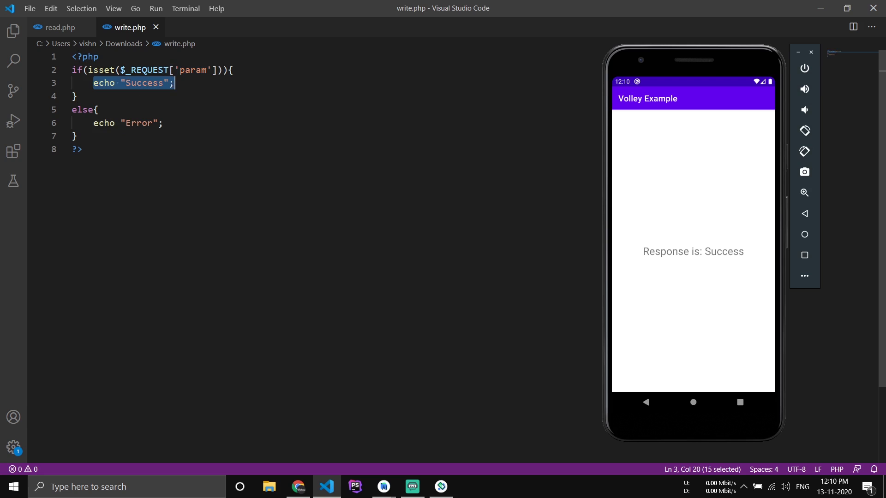